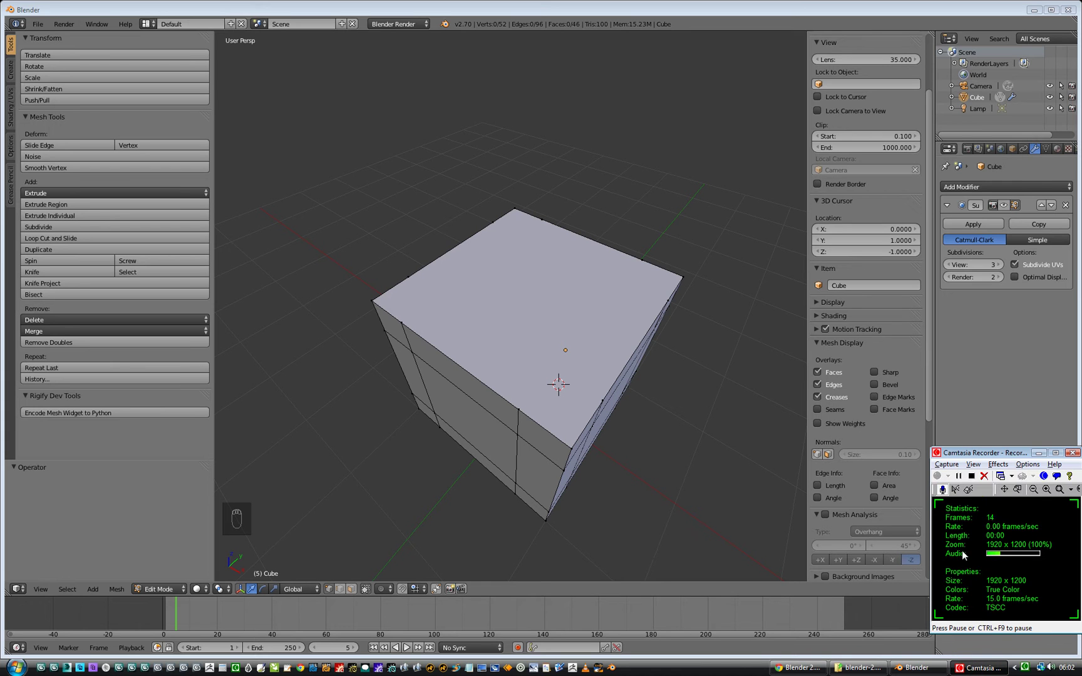
Knife a first cut across the cube's top face, from its right edge to the opposite edge.
mouse_move(1023, 453)
mouse_down()
mouse_move(995, 449)
mouse_move(1022, 465)
mouse_up()
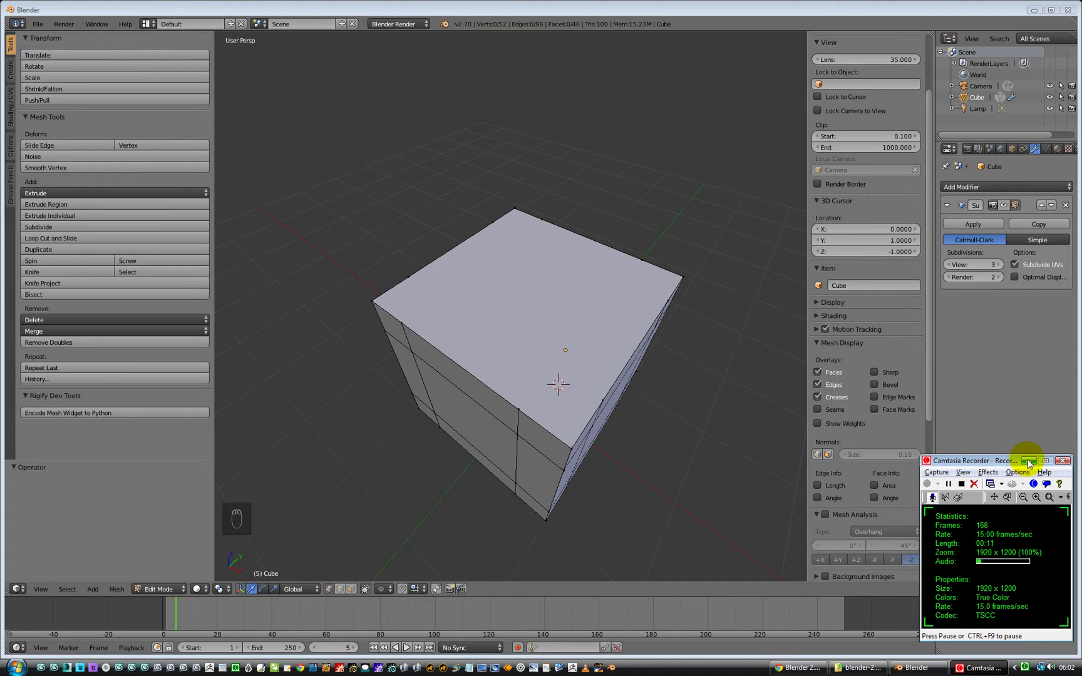
click(1028, 462)
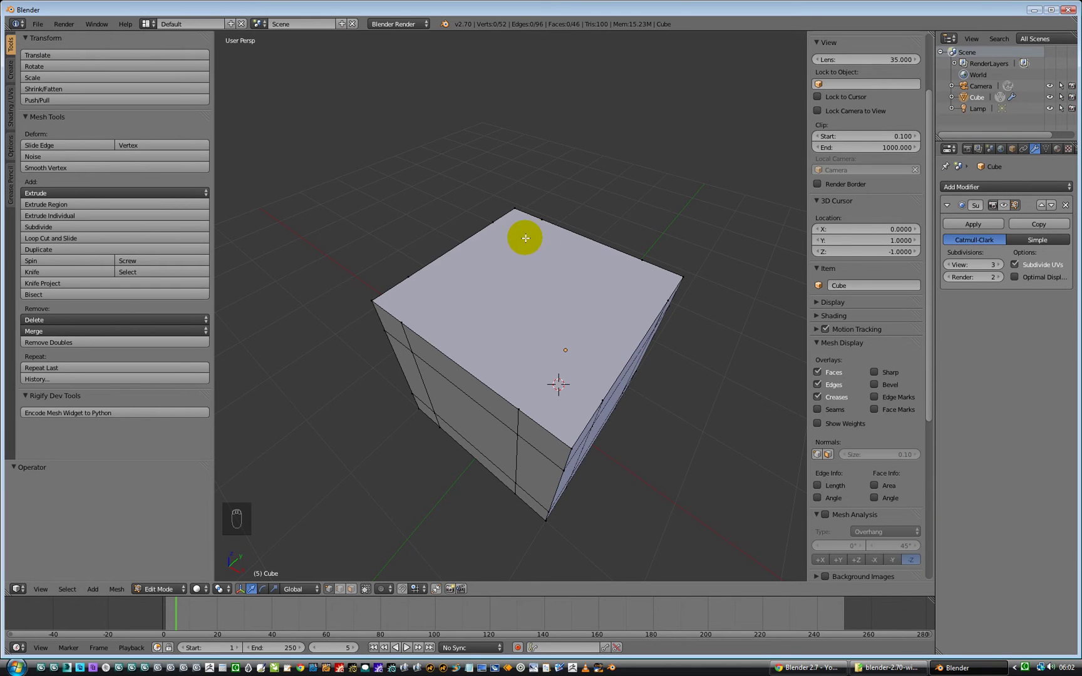
middle_drag(490, 403, 481, 355)
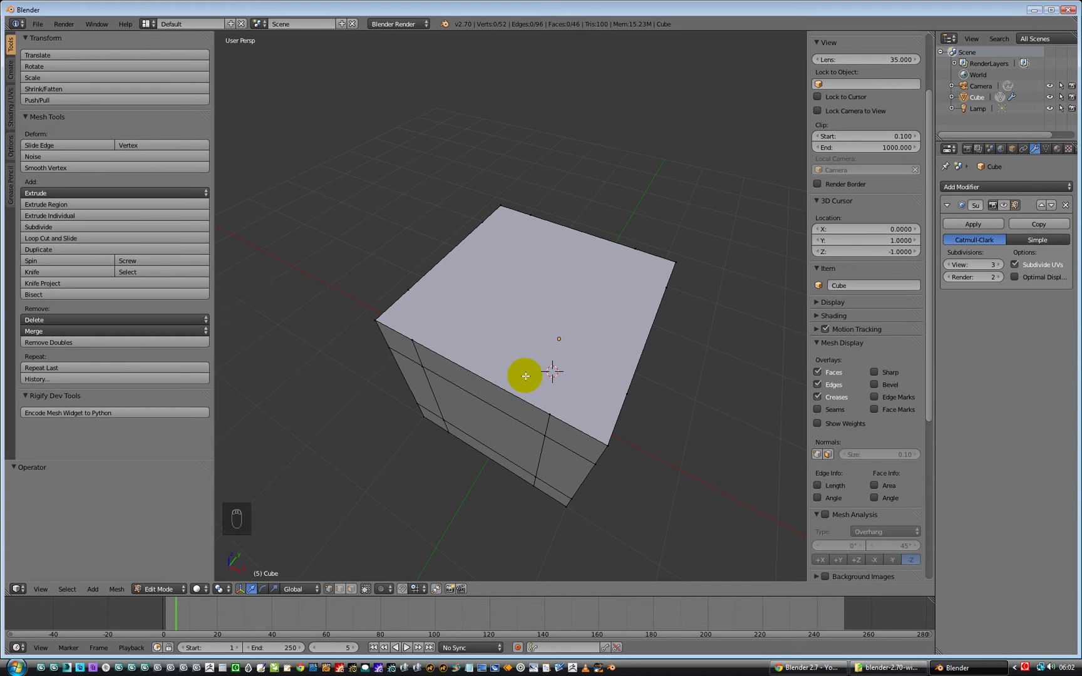
middle_drag(541, 316, 541, 367)
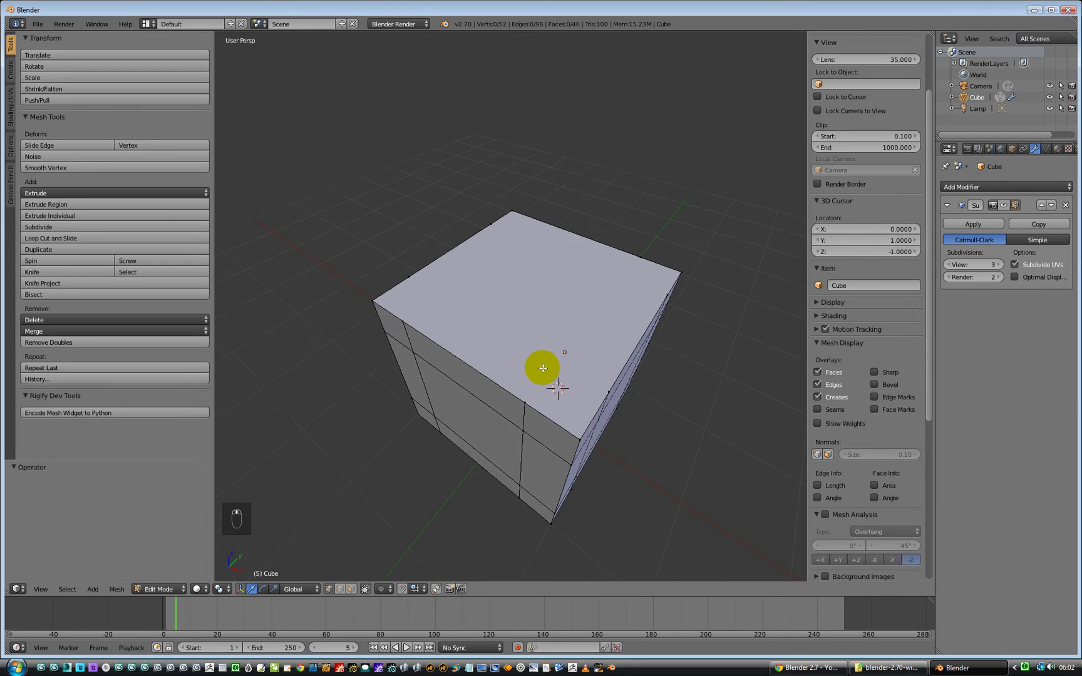
key(k)
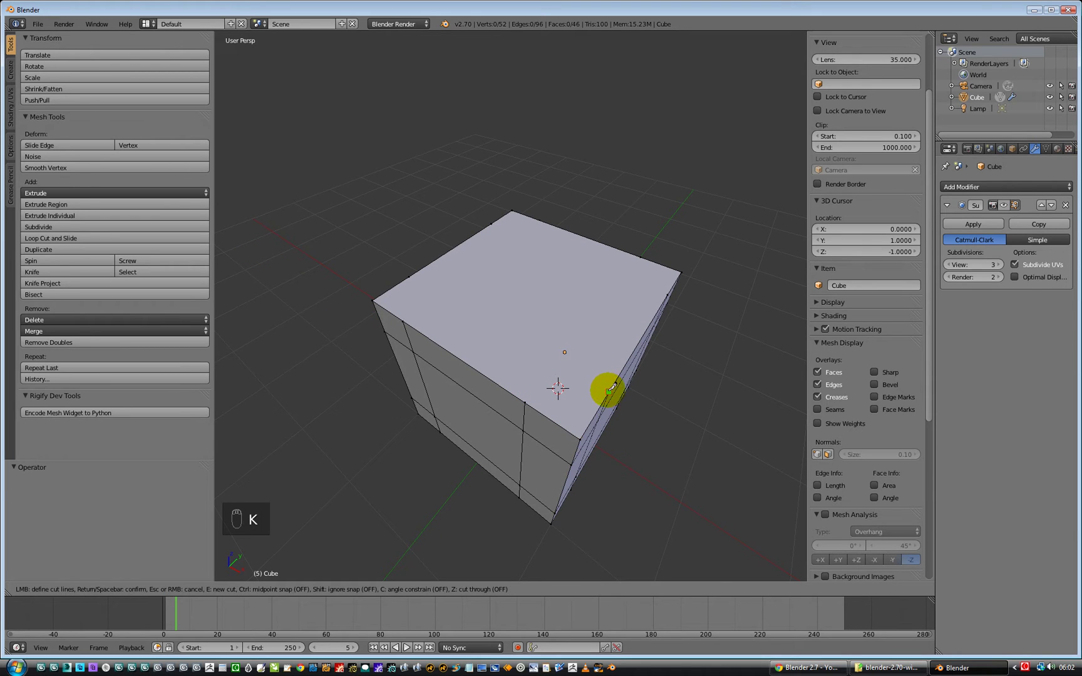
click(609, 392)
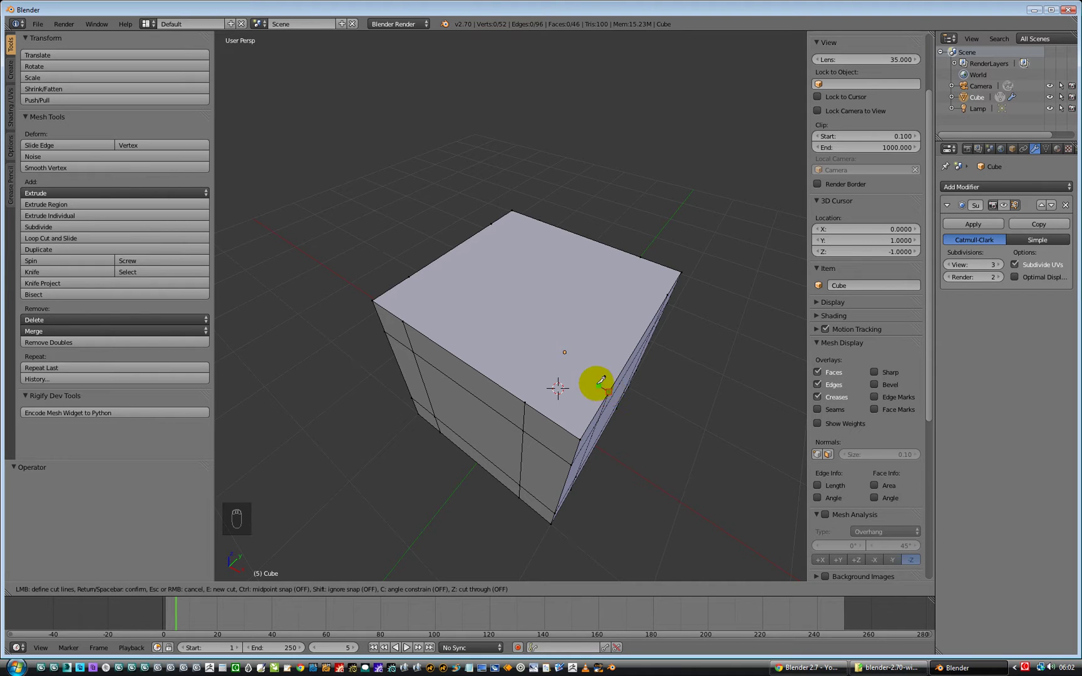
click(423, 278)
key(Return)
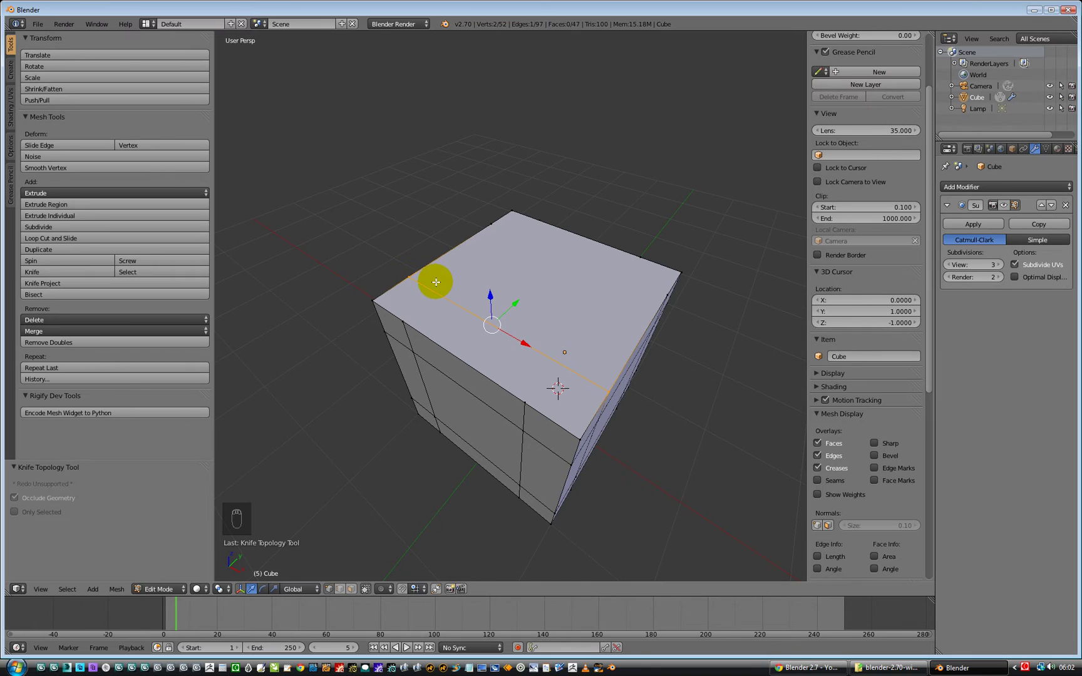
Add a second parallel knife cut across the top face, from the right corner to the far edge.
middle_drag(466, 335, 452, 313)
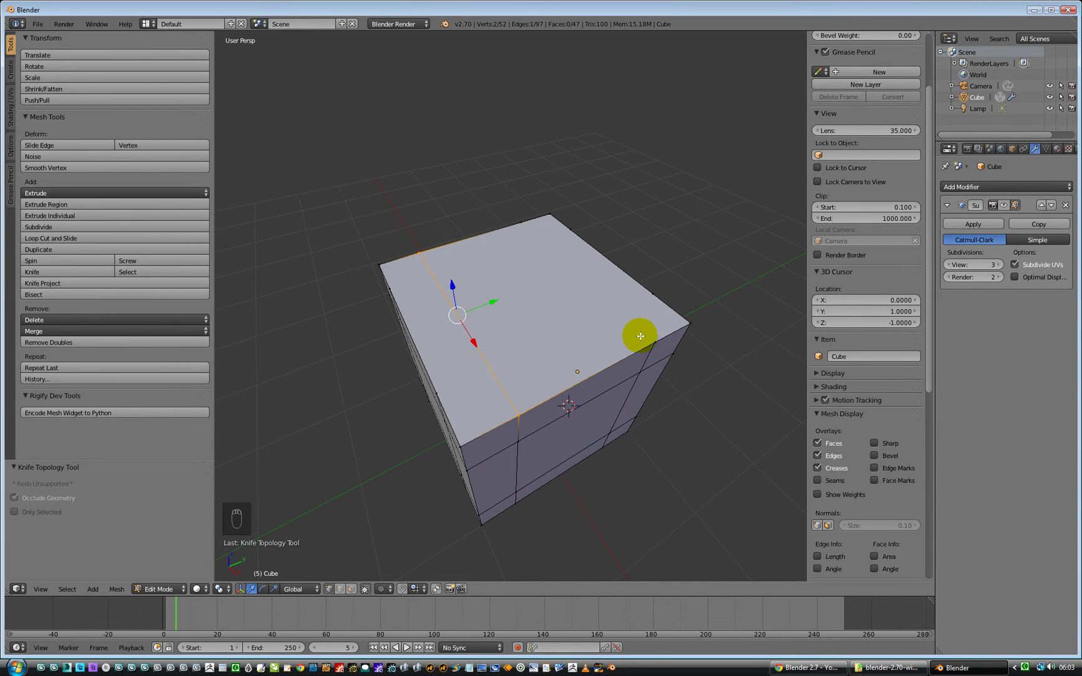
key(k)
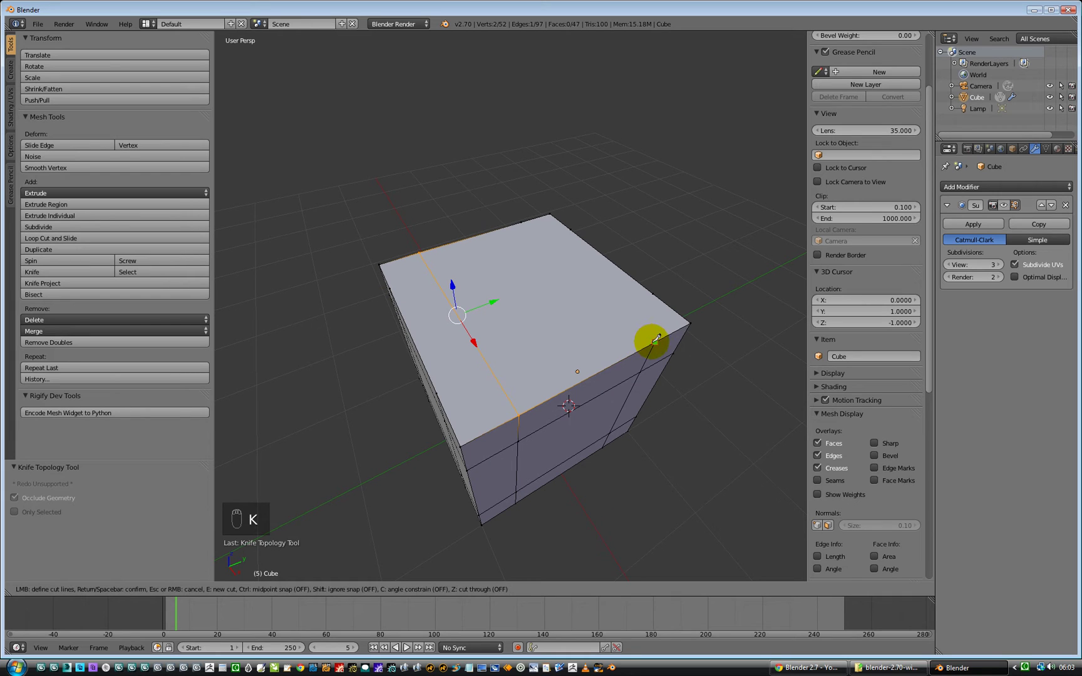
click(655, 341)
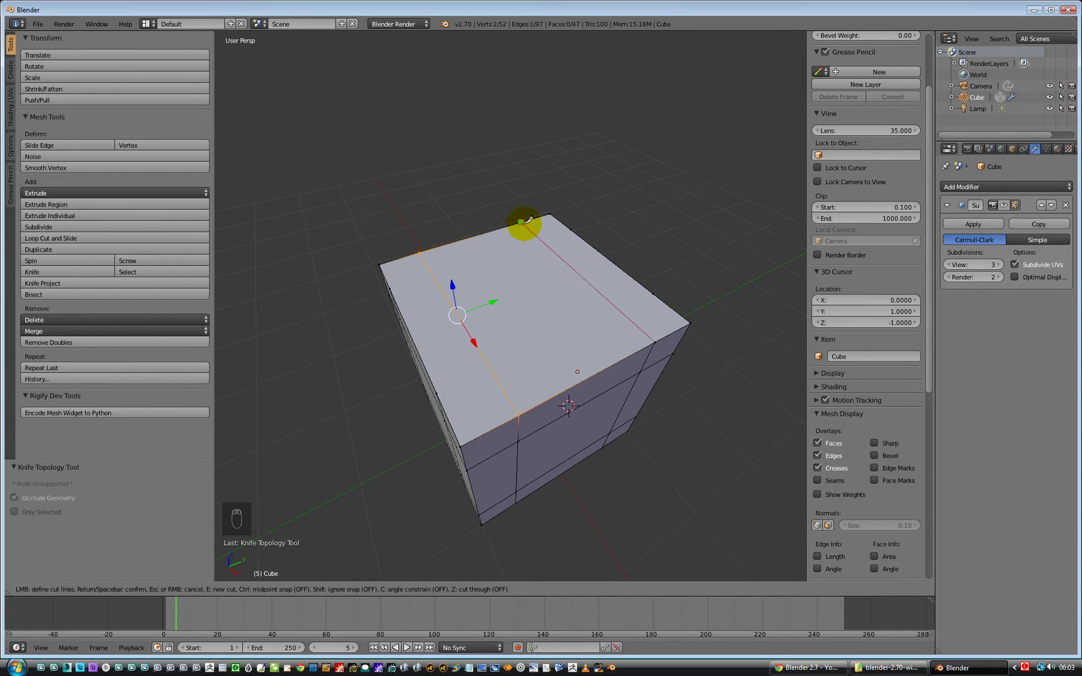
click(522, 222)
key(Return)
middle_drag(507, 331, 579, 321)
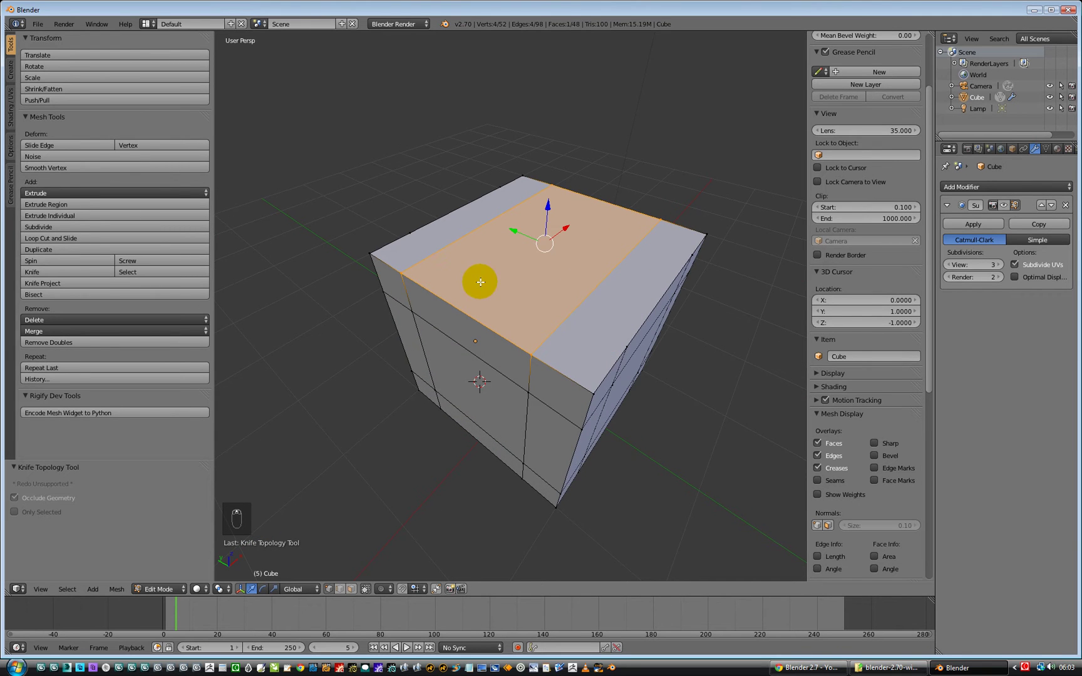
Knife a third cut across the top face, from its right edge to its left edge.
middle_drag(480, 280, 594, 330)
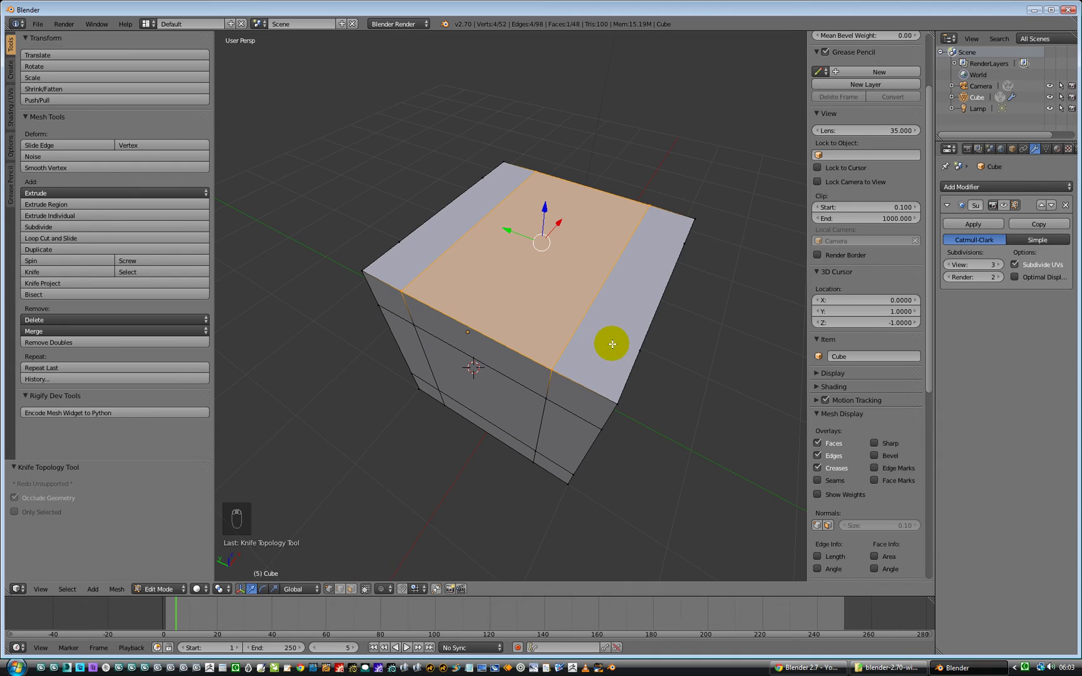
key(k)
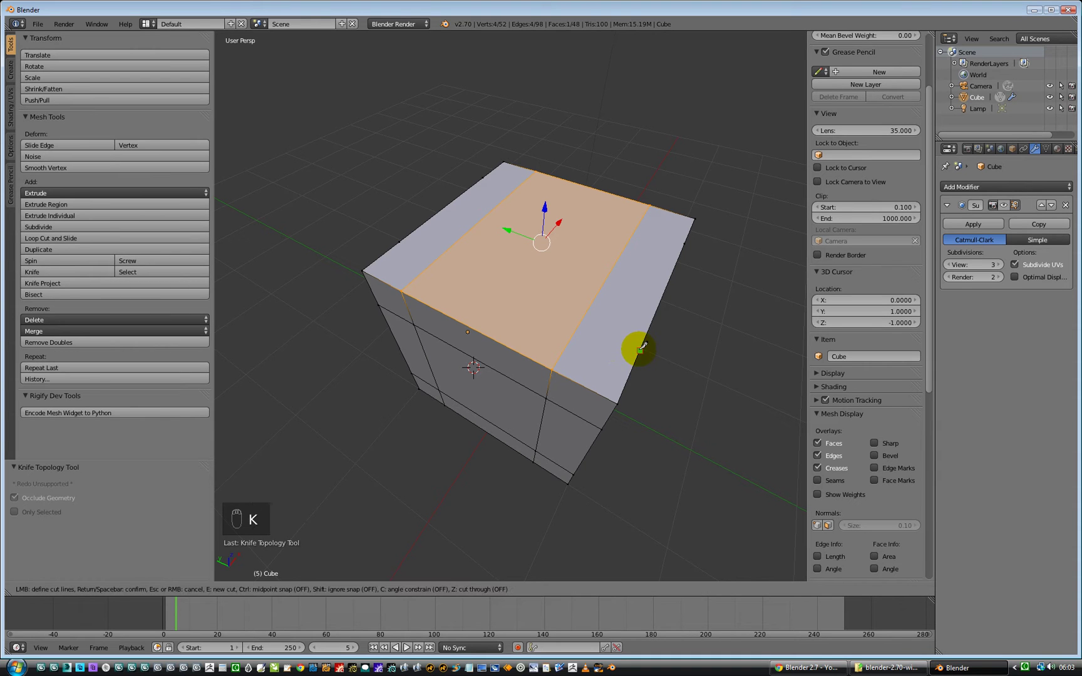
click(639, 349)
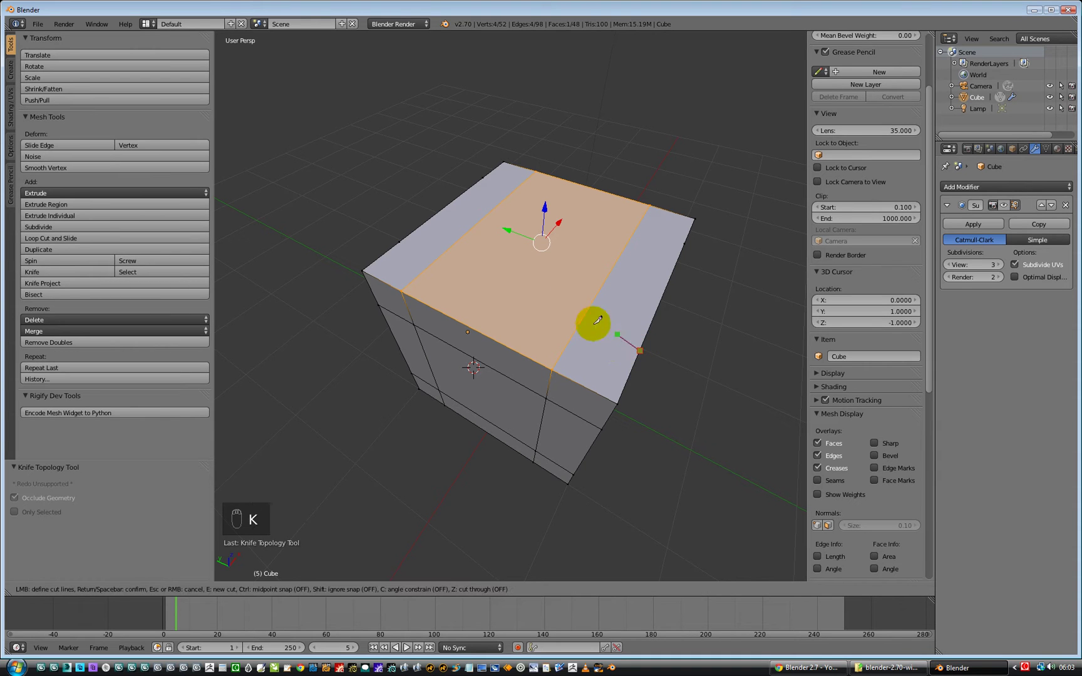
click(415, 240)
key(Return)
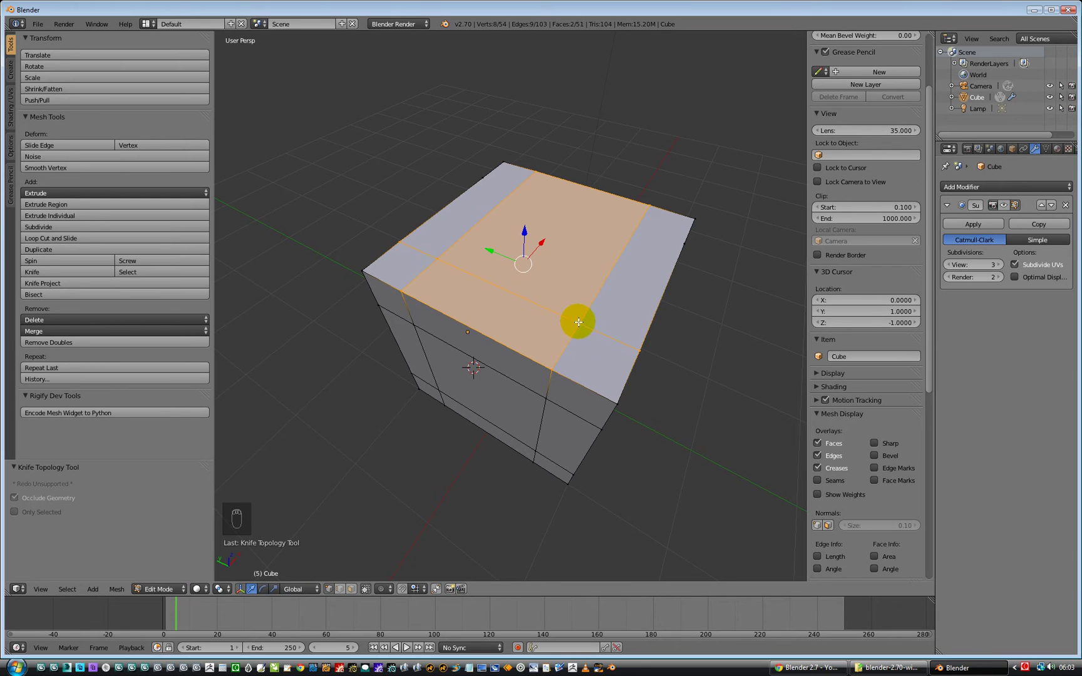
Add a fourth cut from the near edge to the far edge, then deselect the whole mesh.
middle_drag(418, 254, 529, 425)
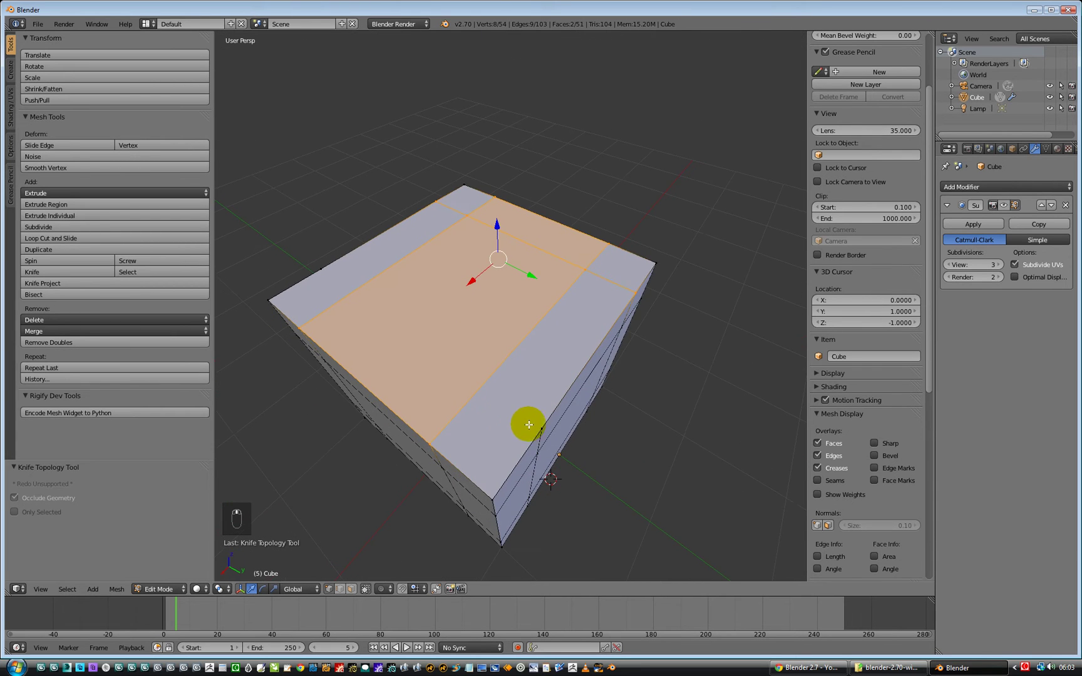
key(k)
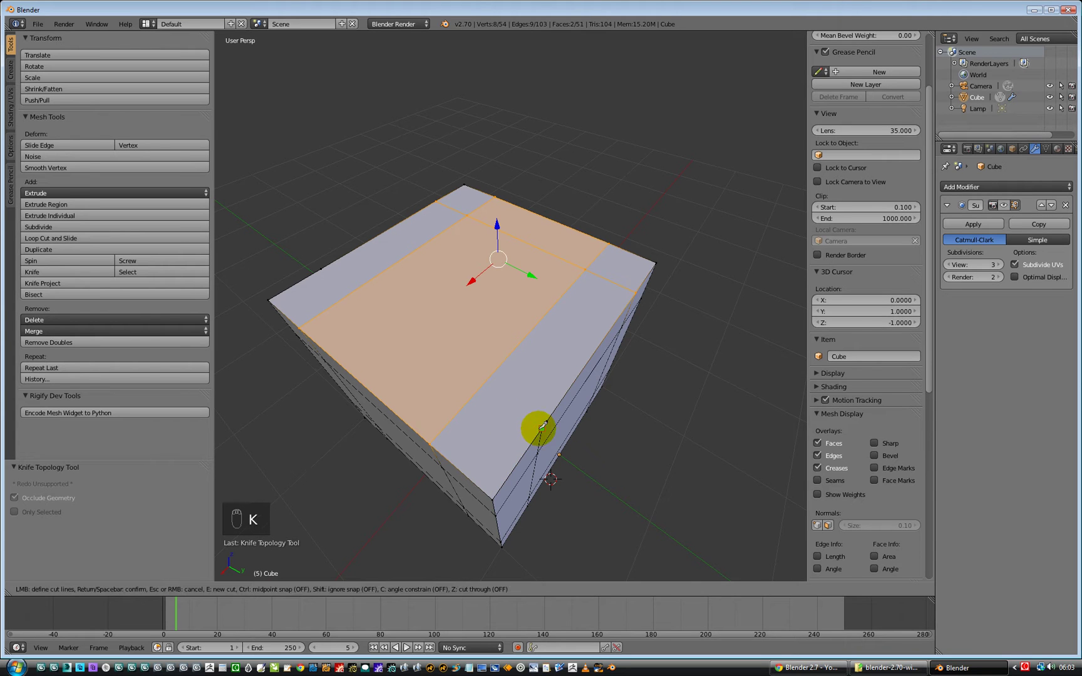
click(542, 428)
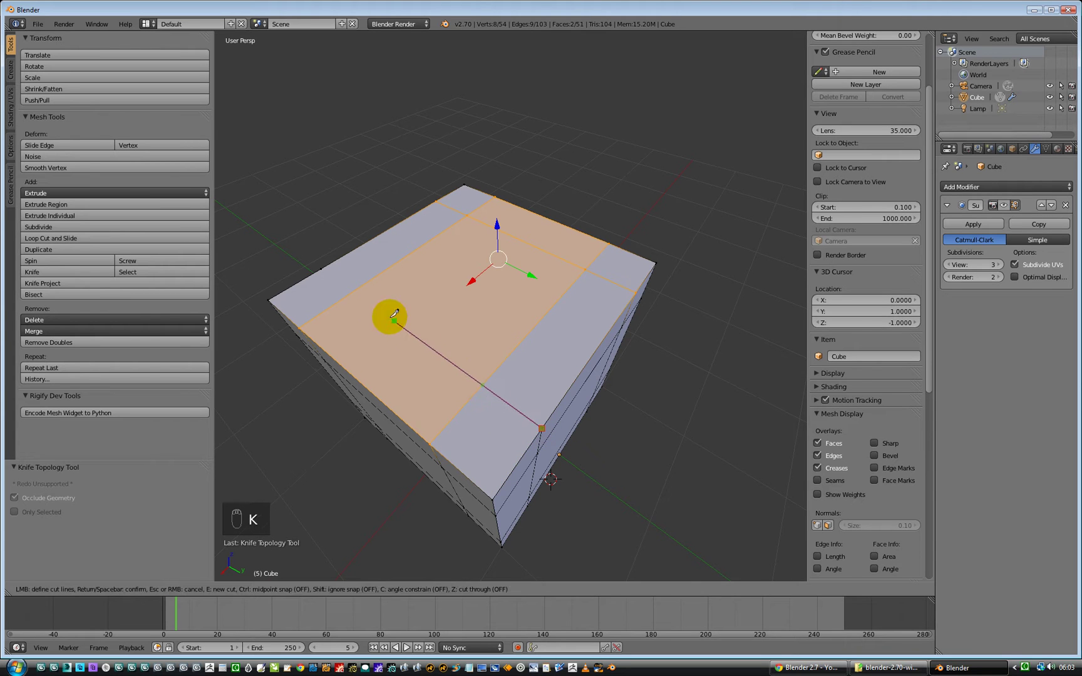
click(321, 268)
key(Return)
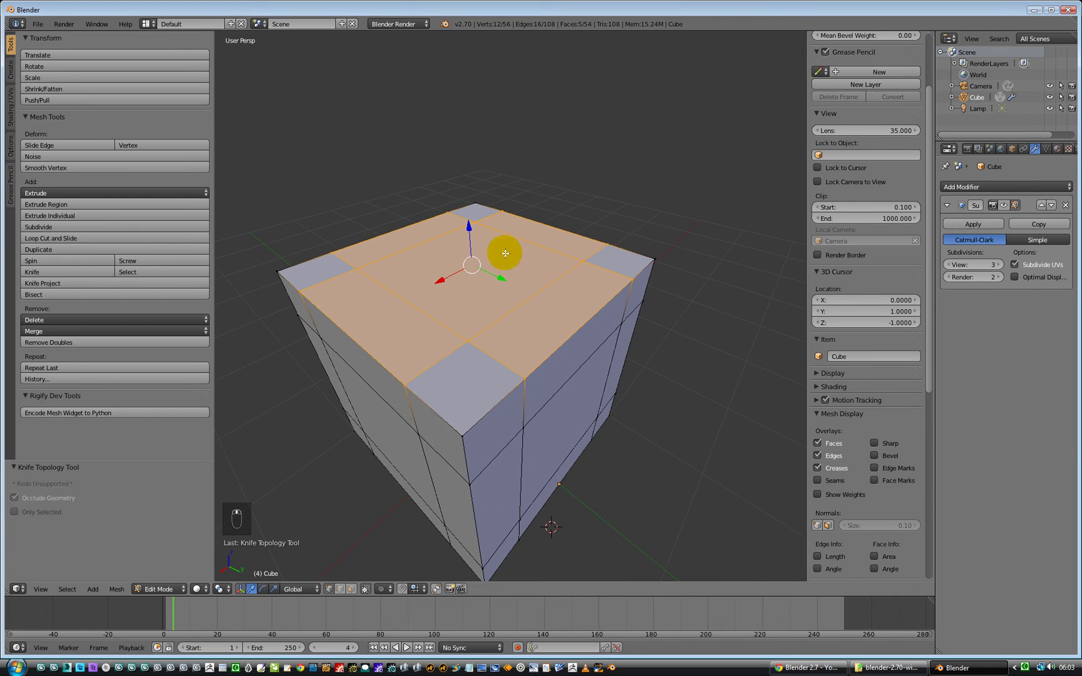
scroll(463, 344, down, 3)
middle_drag(448, 321, 386, 442)
key(a)
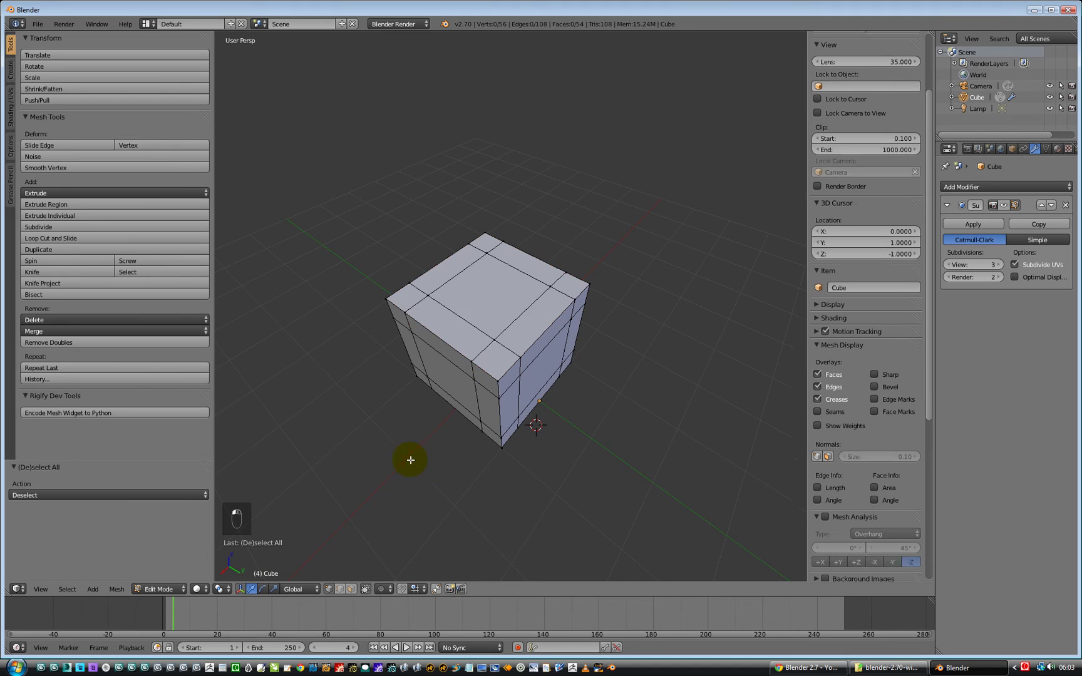
scroll(454, 319, up, 4)
key(Right)
middle_drag(427, 334, 463, 301)
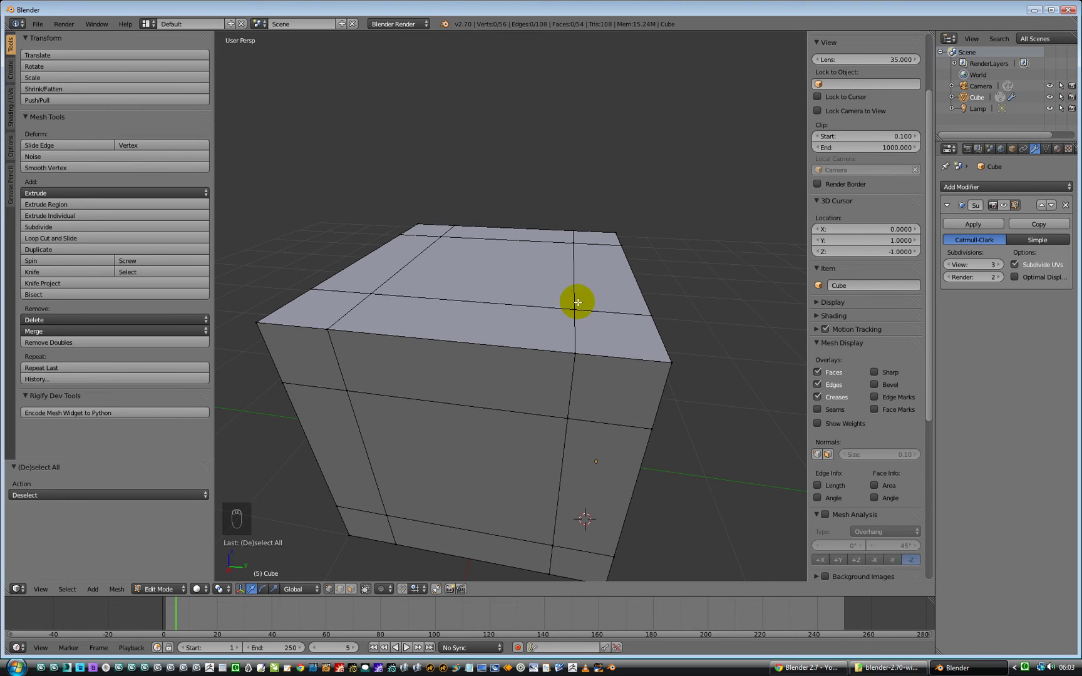
middle_drag(483, 309, 428, 299)
scroll(398, 307, down, 5)
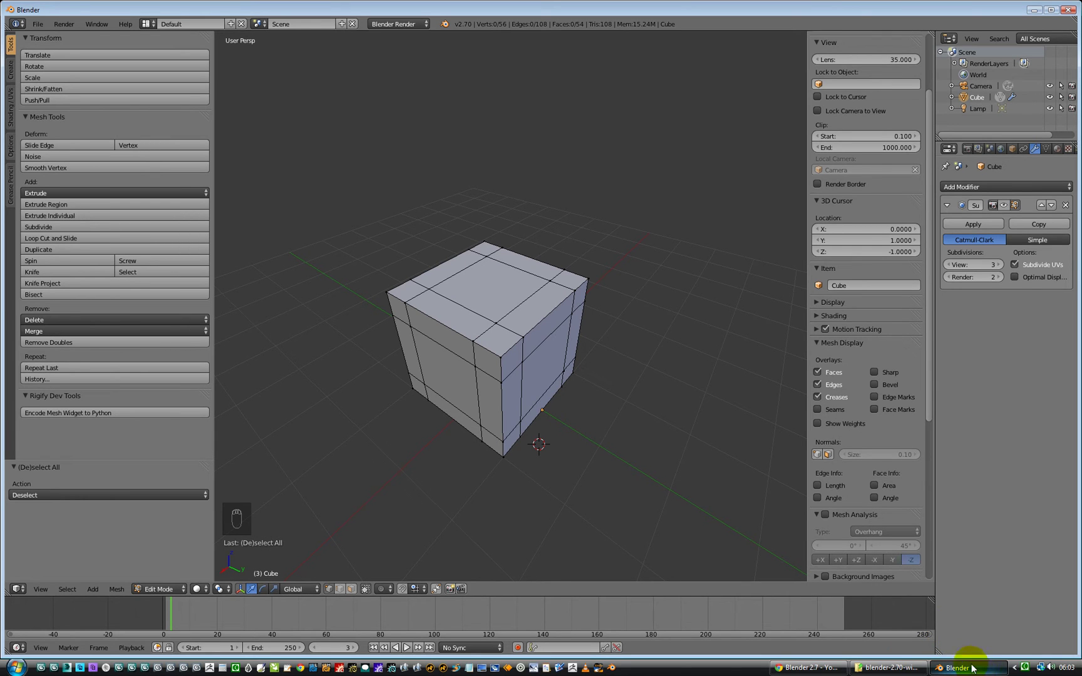
middle_drag(449, 264, 503, 363)
scroll(457, 285, up, 4)
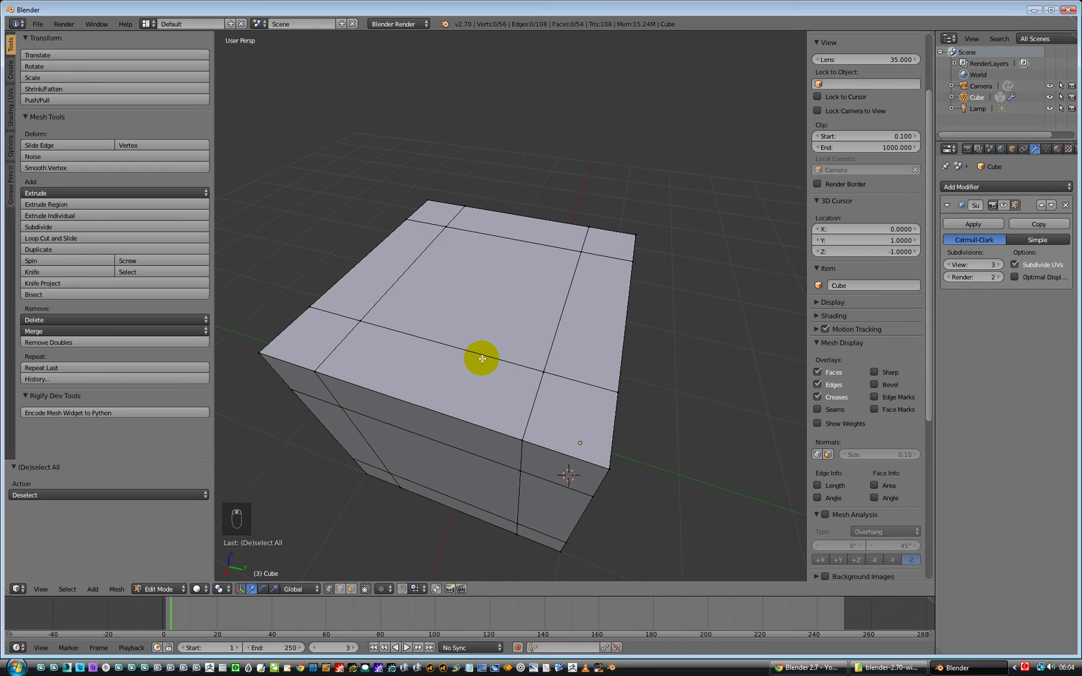
key(k)
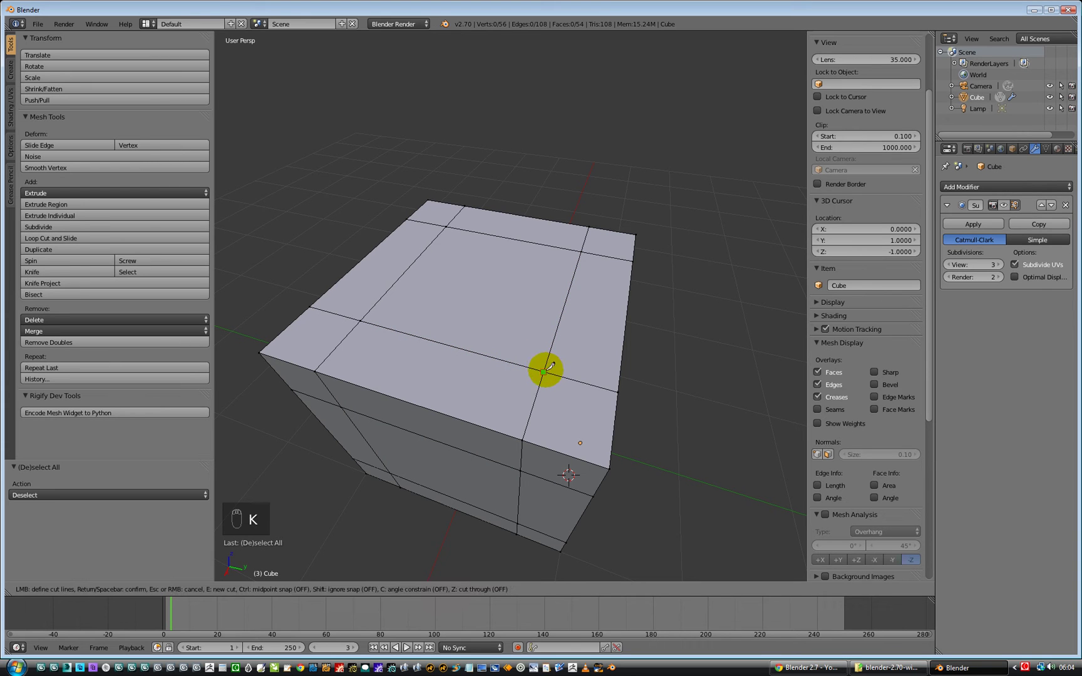
Knife a zigzag cut from the central square's corner through three bend points to the top-right corner vertex.
click(544, 370)
click(494, 301)
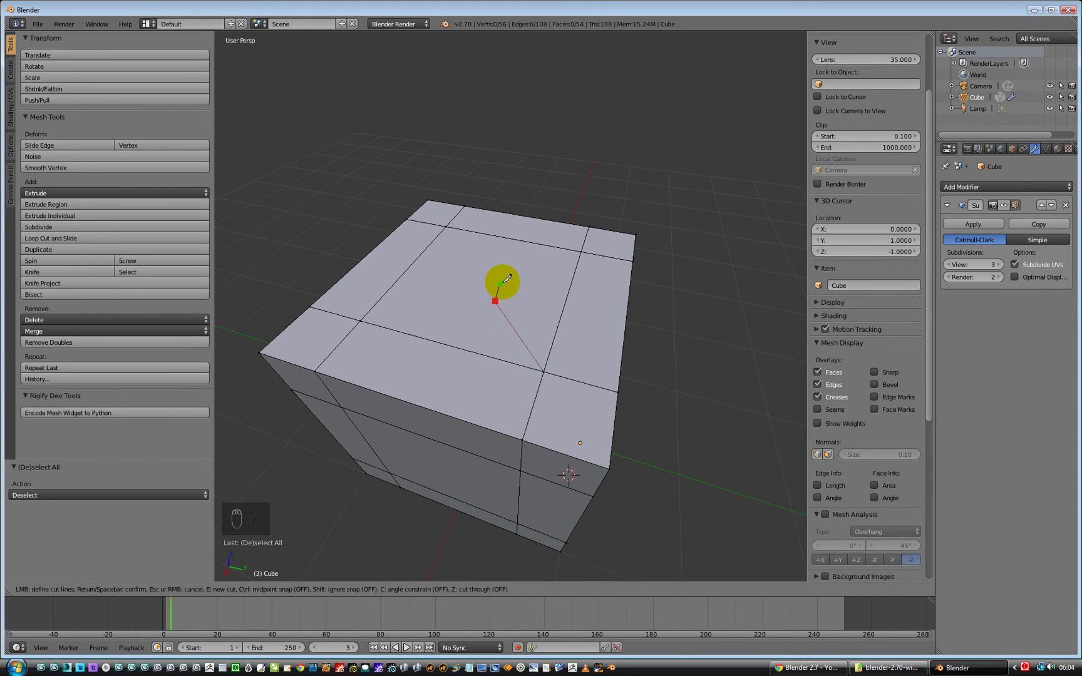
click(516, 276)
click(498, 257)
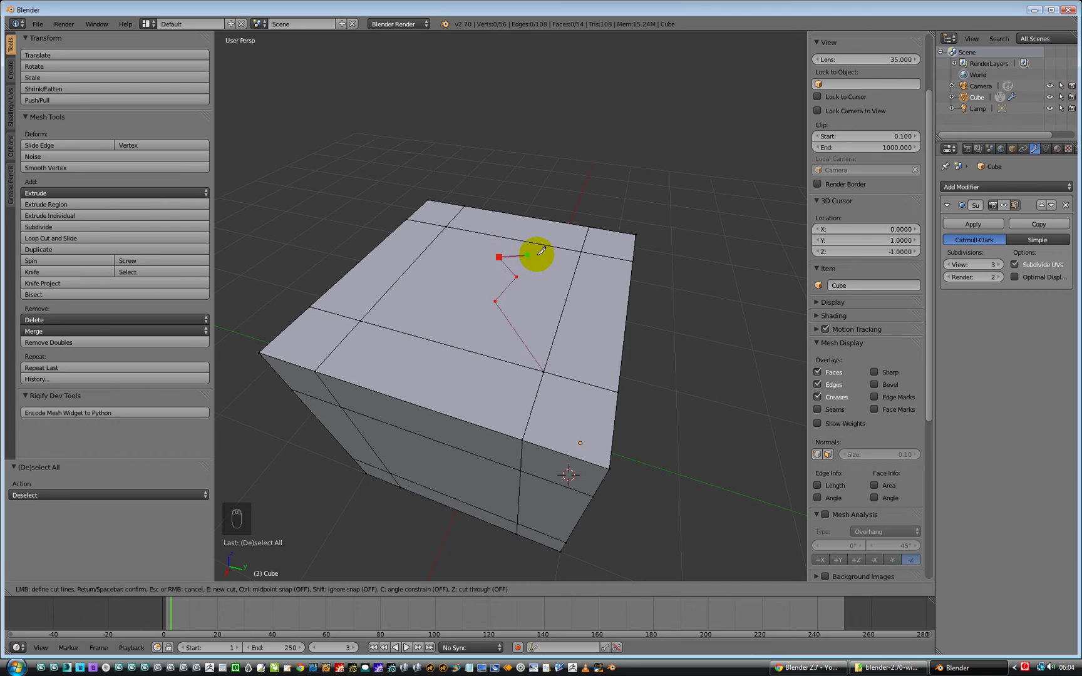
click(582, 250)
key(Return)
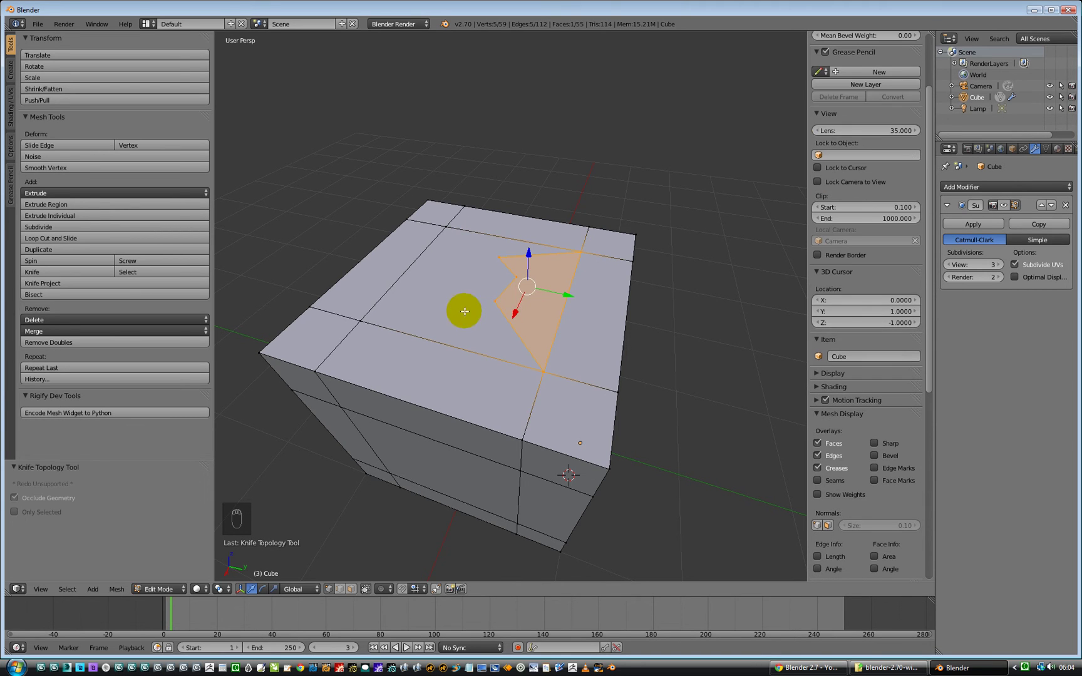
middle_drag(432, 298, 474, 338)
Knife a cut from a front-edge vertex to a mid-face bend point, adding a face beside the wedge.
key(k)
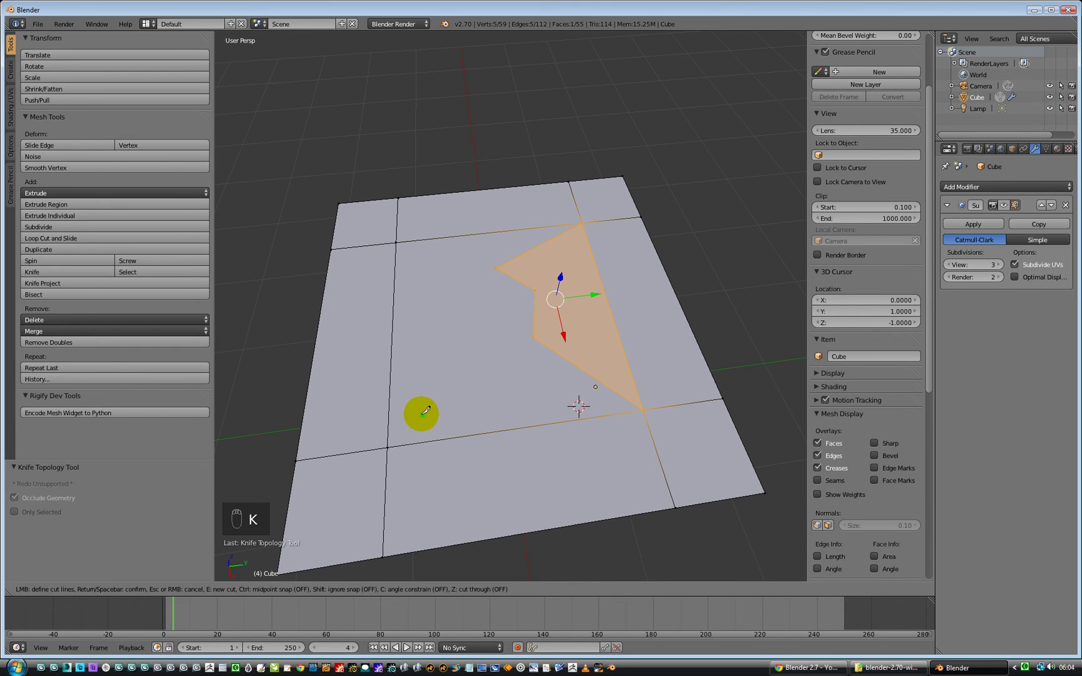
click(387, 447)
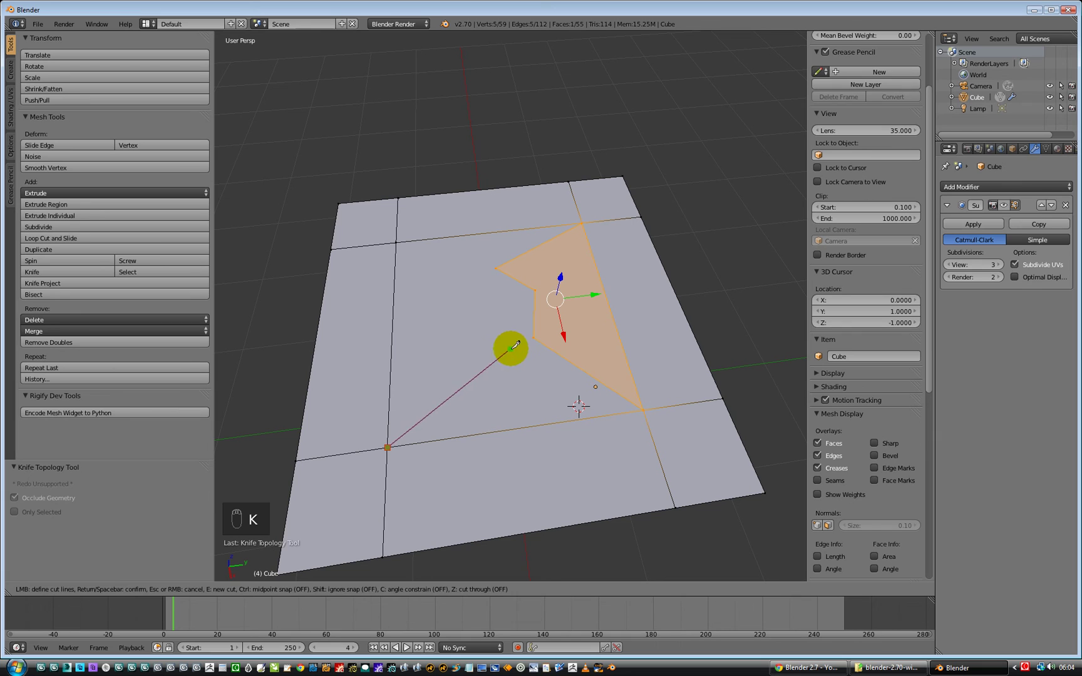
click(450, 345)
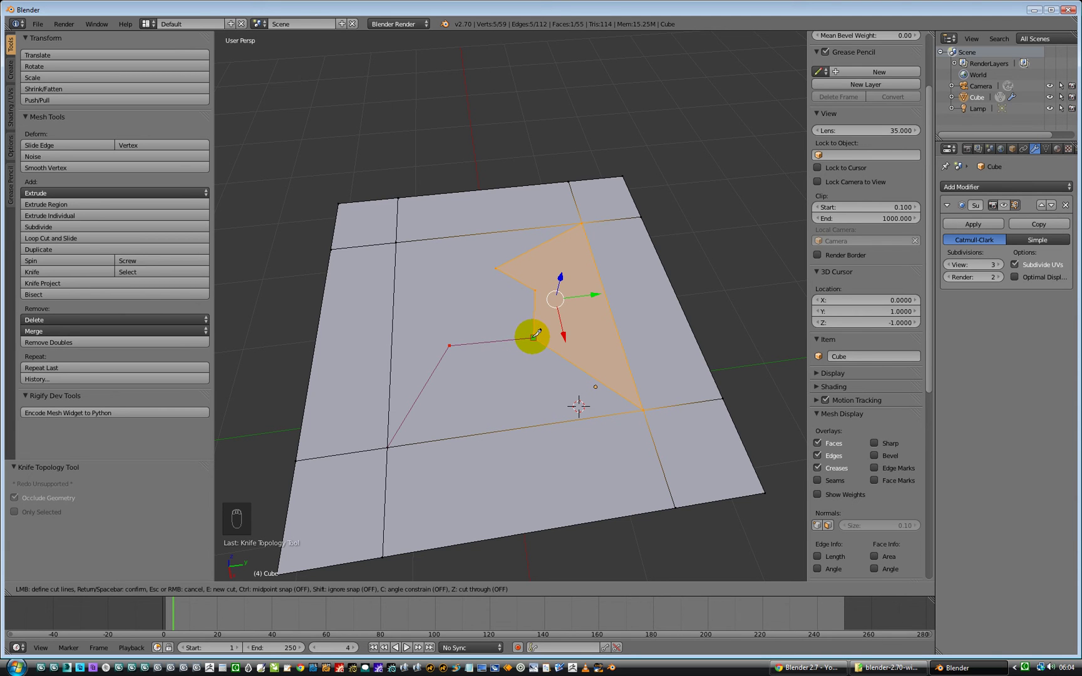
key(Return)
middle_drag(374, 310, 477, 304)
scroll(477, 303, up, 3)
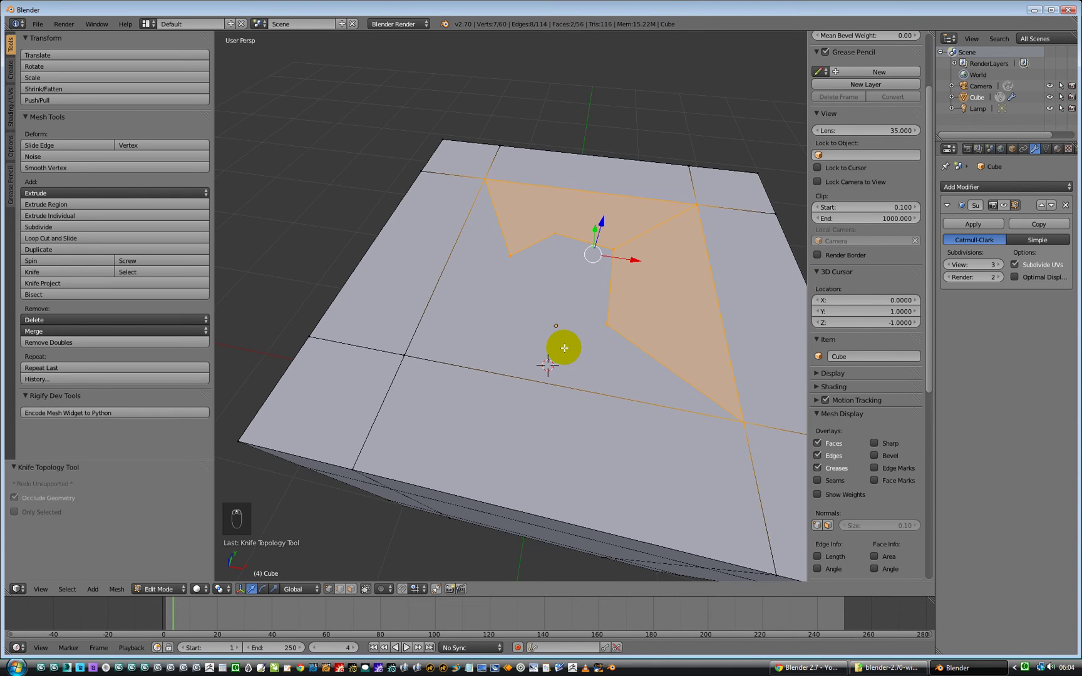
Knife a cut from an edge of the top face to the first wedge's inner corner.
key(k)
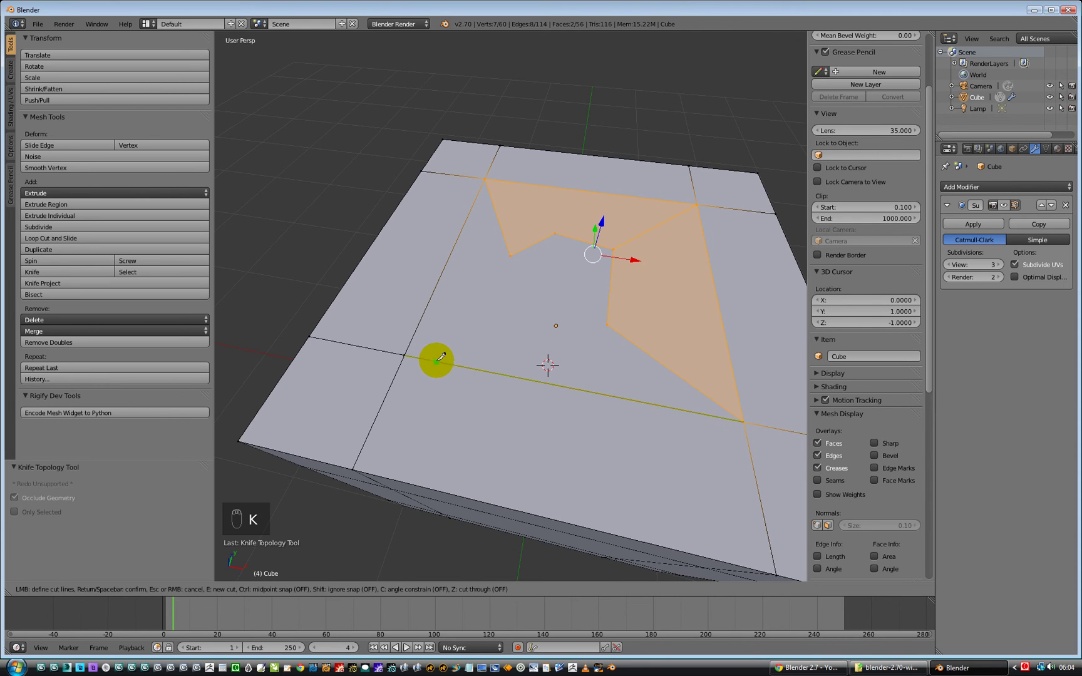
click(607, 323)
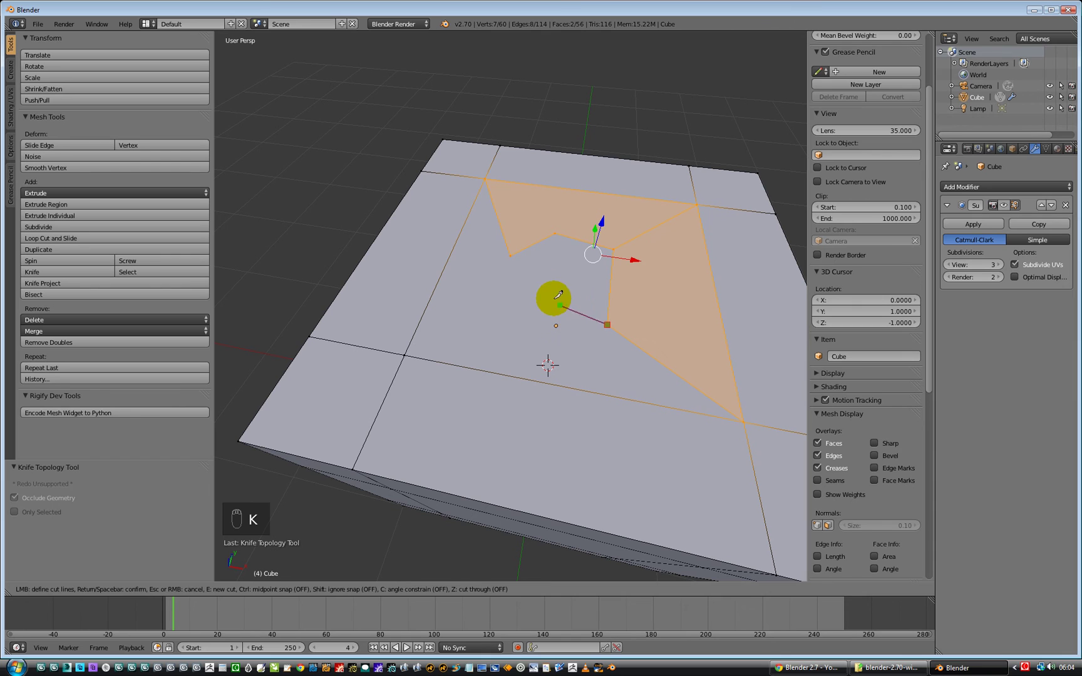
click(512, 254)
key(Return)
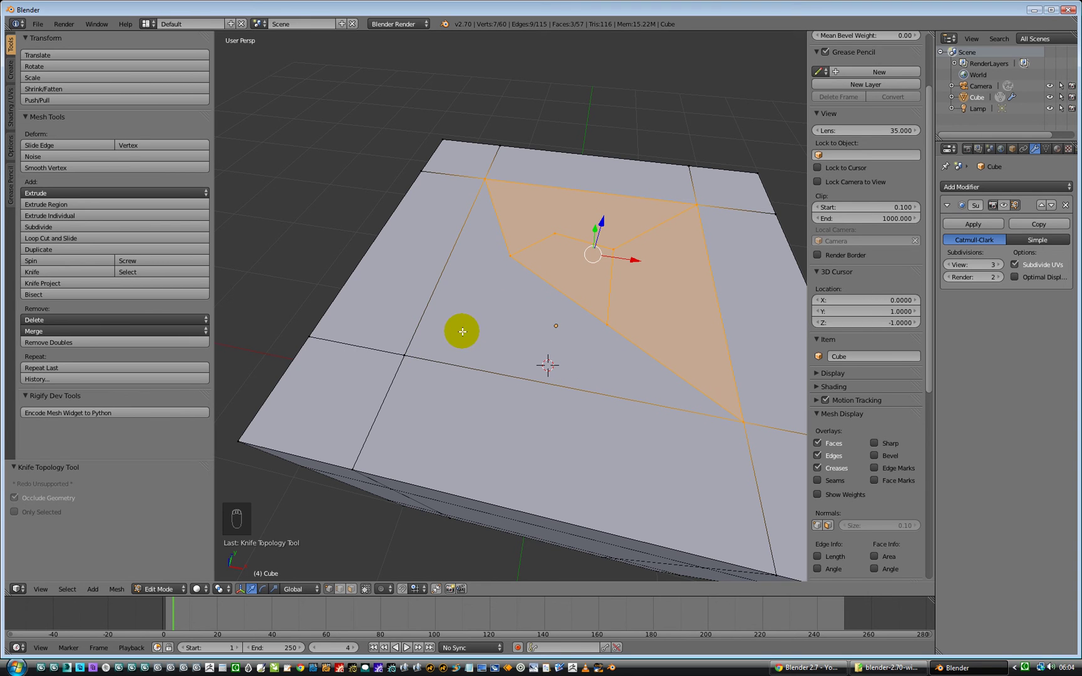
Knife a cut from the left edge crossing, through a mid-face bend point, to the corner vertex.
key(k)
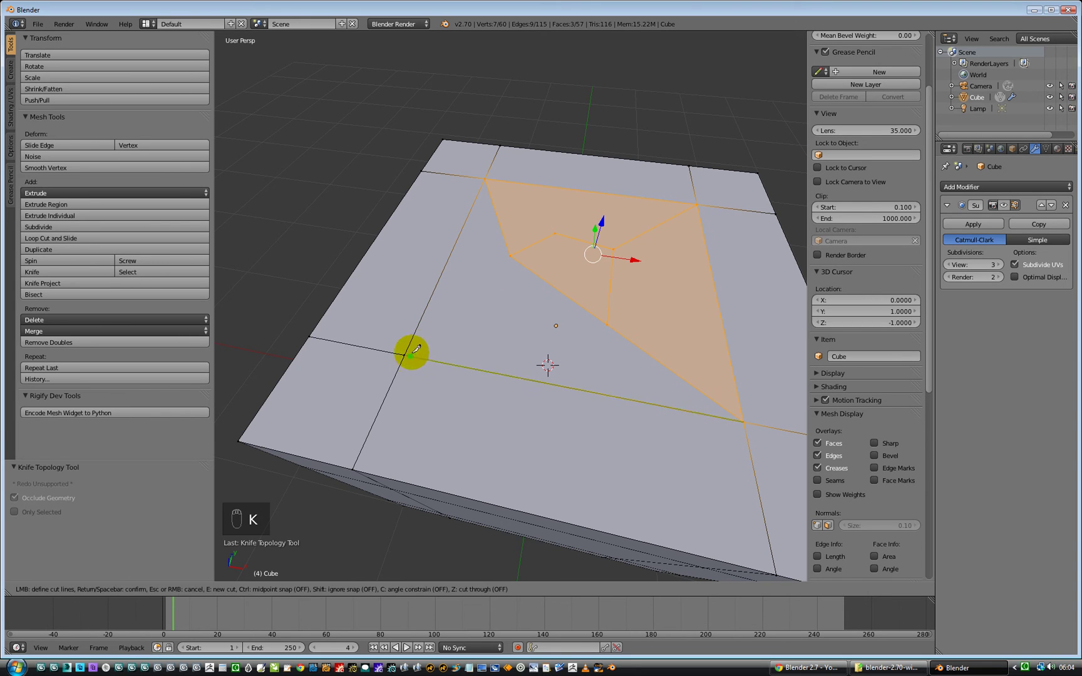
click(404, 355)
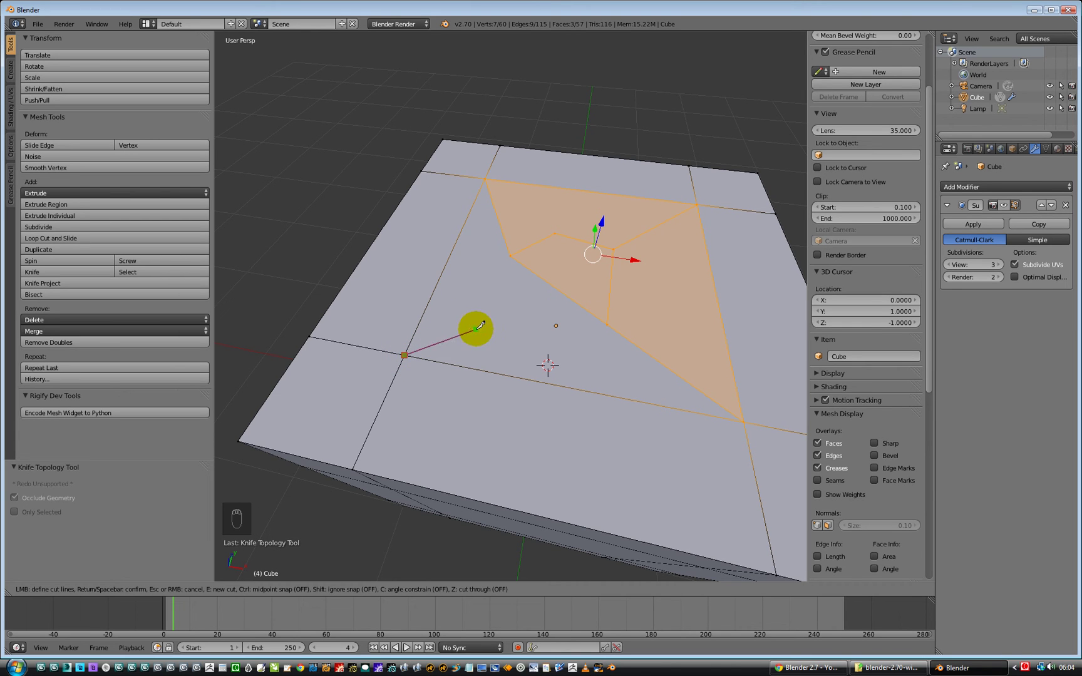
click(495, 318)
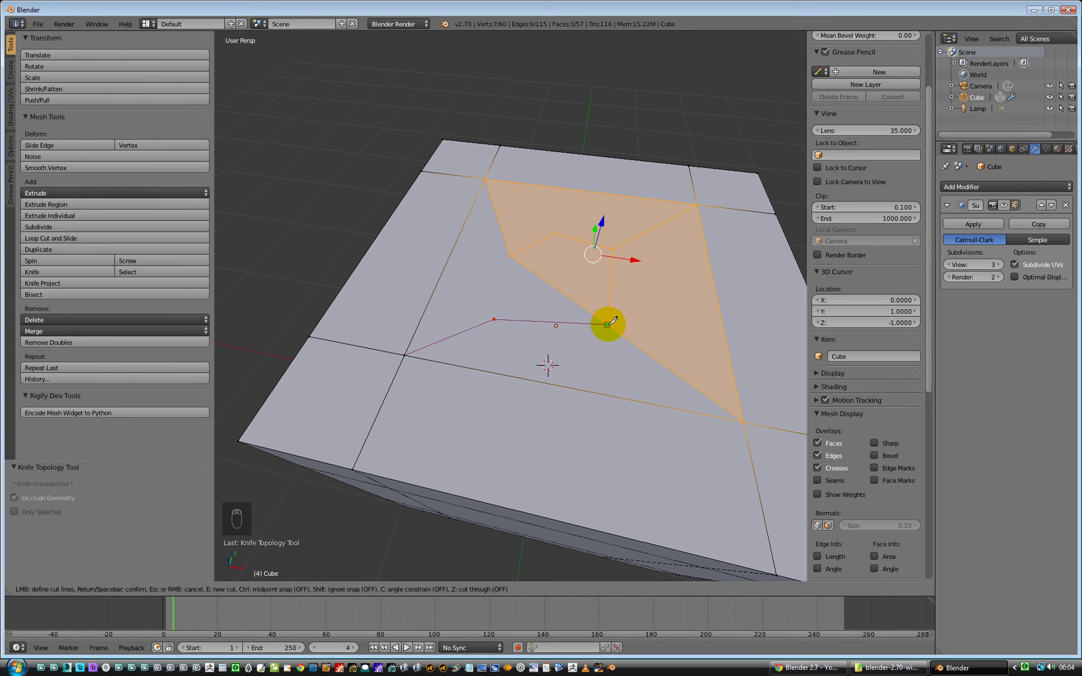
click(608, 324)
key(Return)
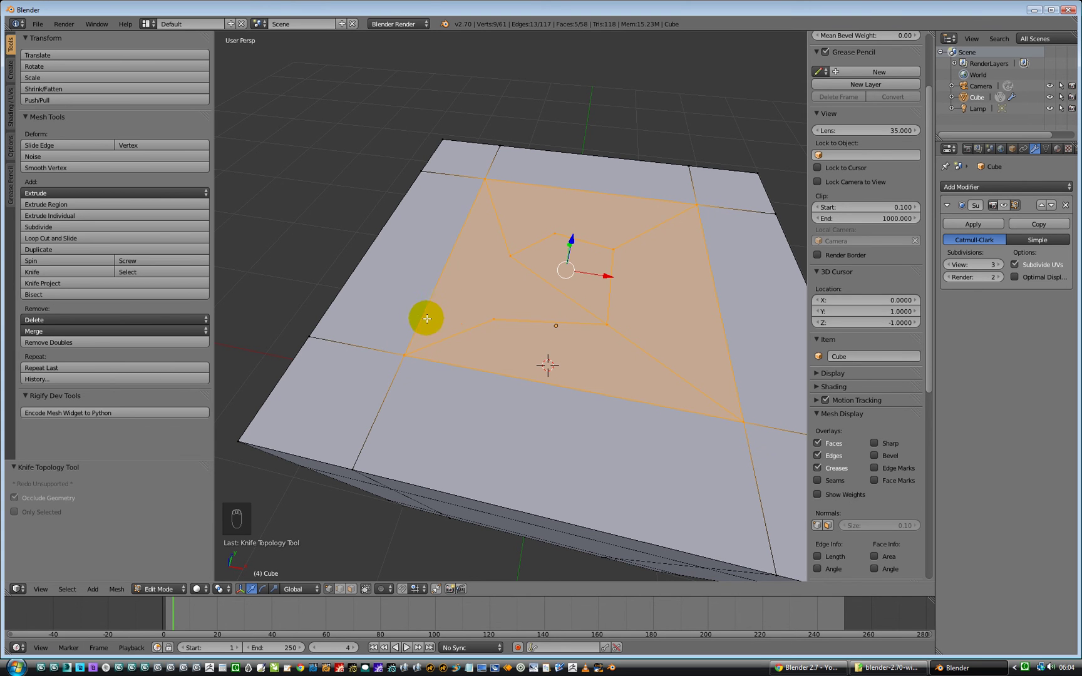
middle_drag(426, 314, 506, 284)
Deselect all faces, zoom in on the cut top face, and reactivate the knife tool.
scroll(495, 276, down, 6)
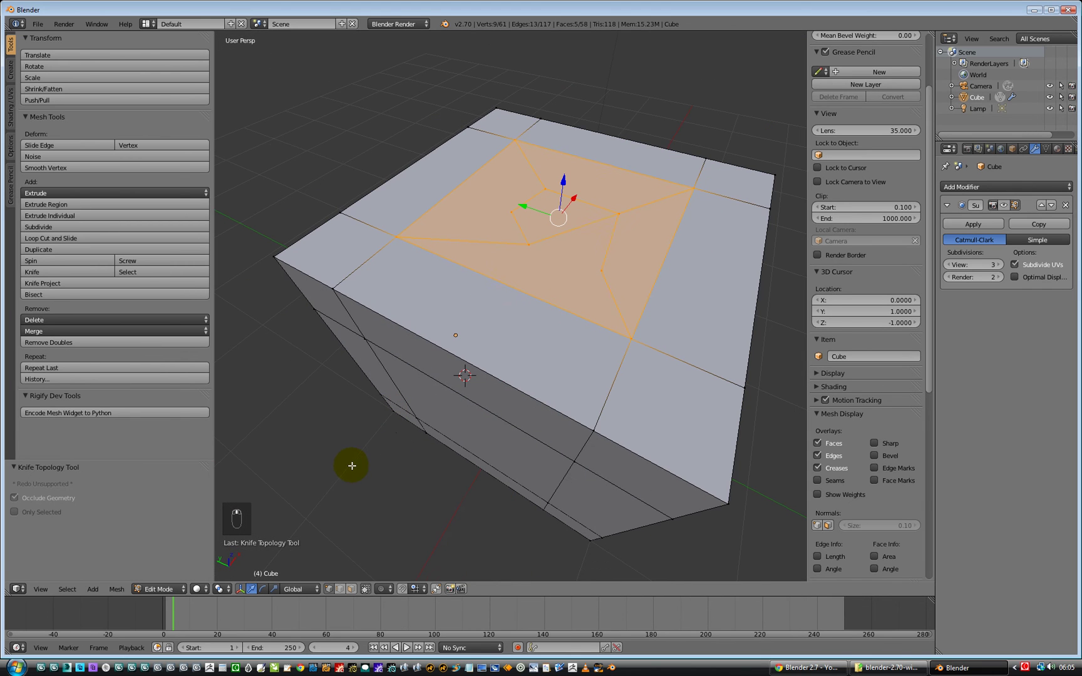
key(a)
scroll(459, 314, up, 4)
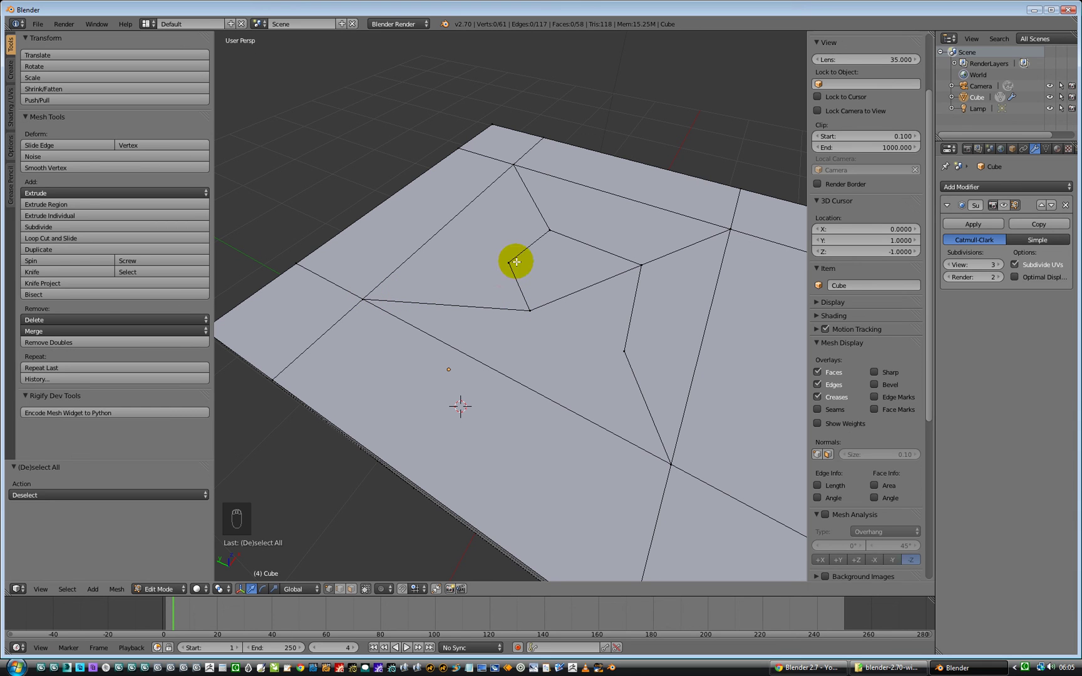
key(k)
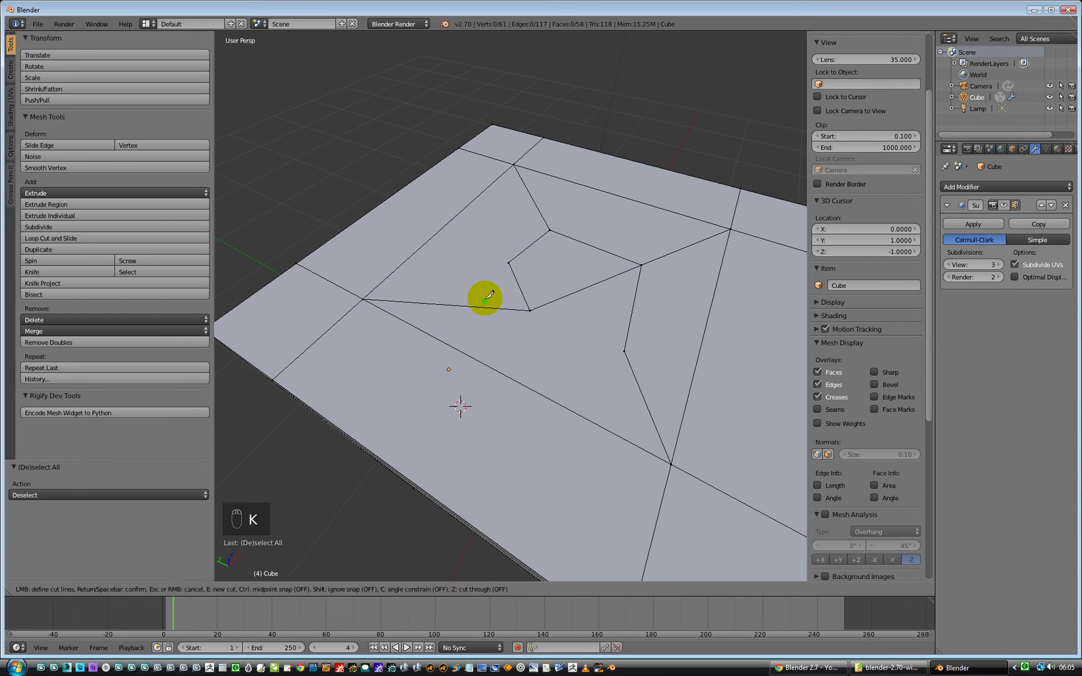
Cut a new edge from an inner polygon's corner to the left vertex, then switch to edge select mode.
click(508, 262)
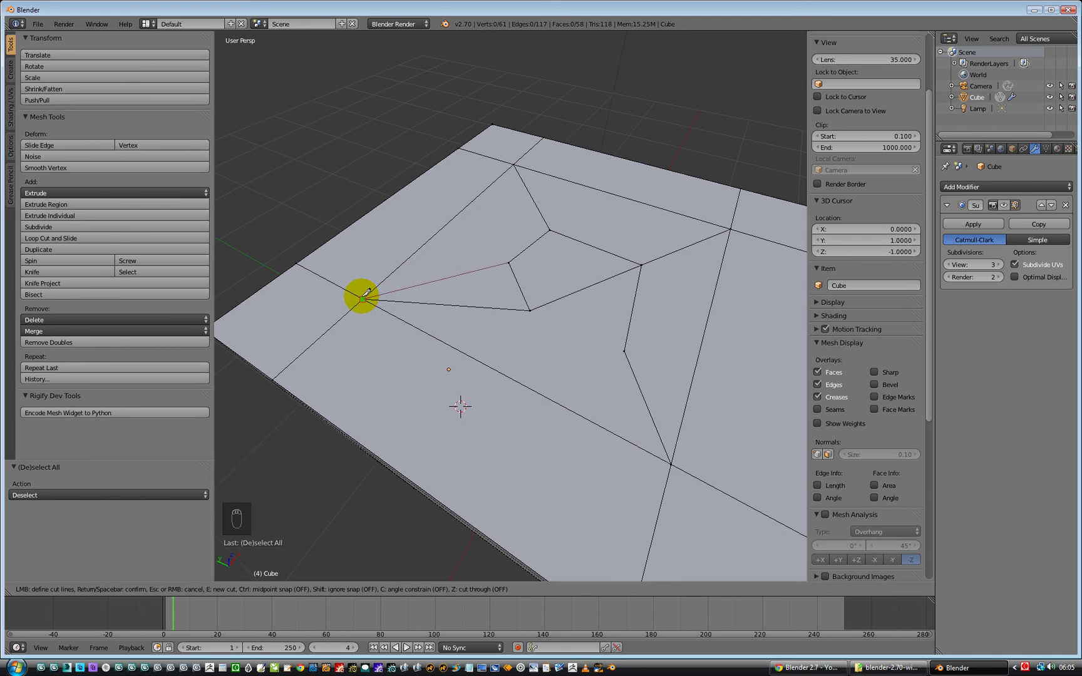
click(363, 298)
key(Return)
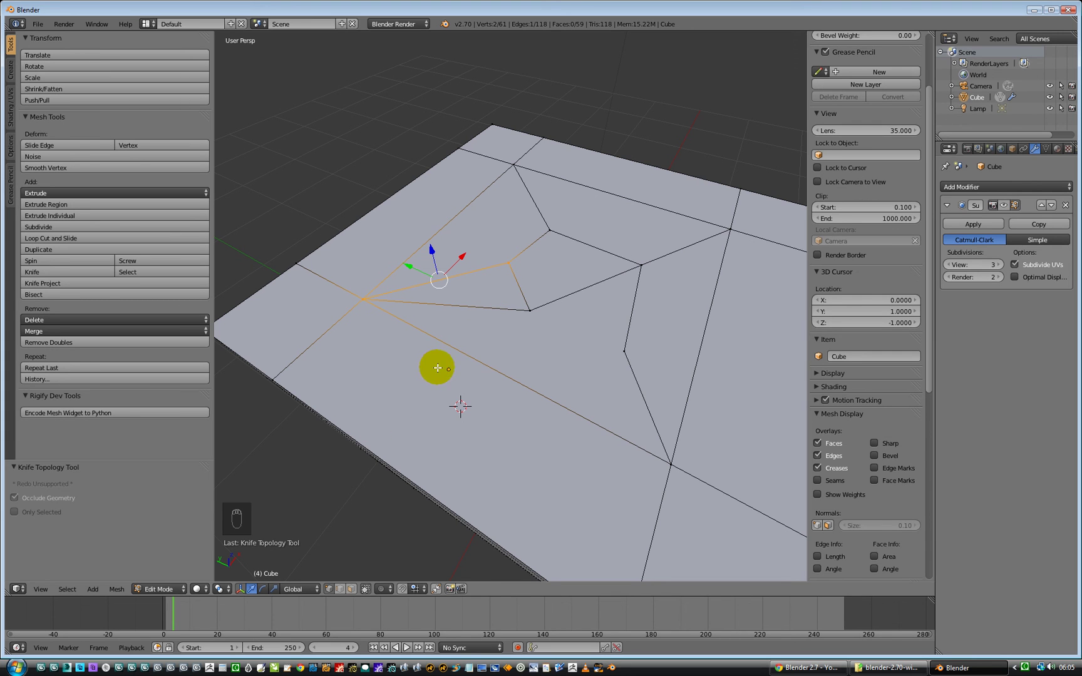
key(2)
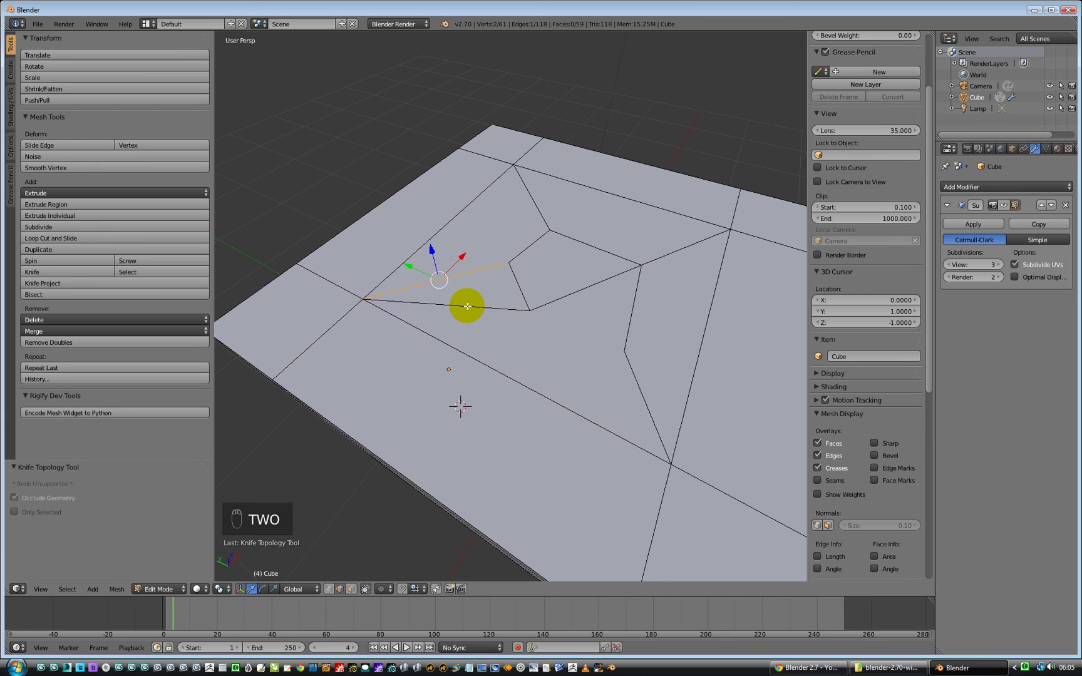
right_click(468, 306)
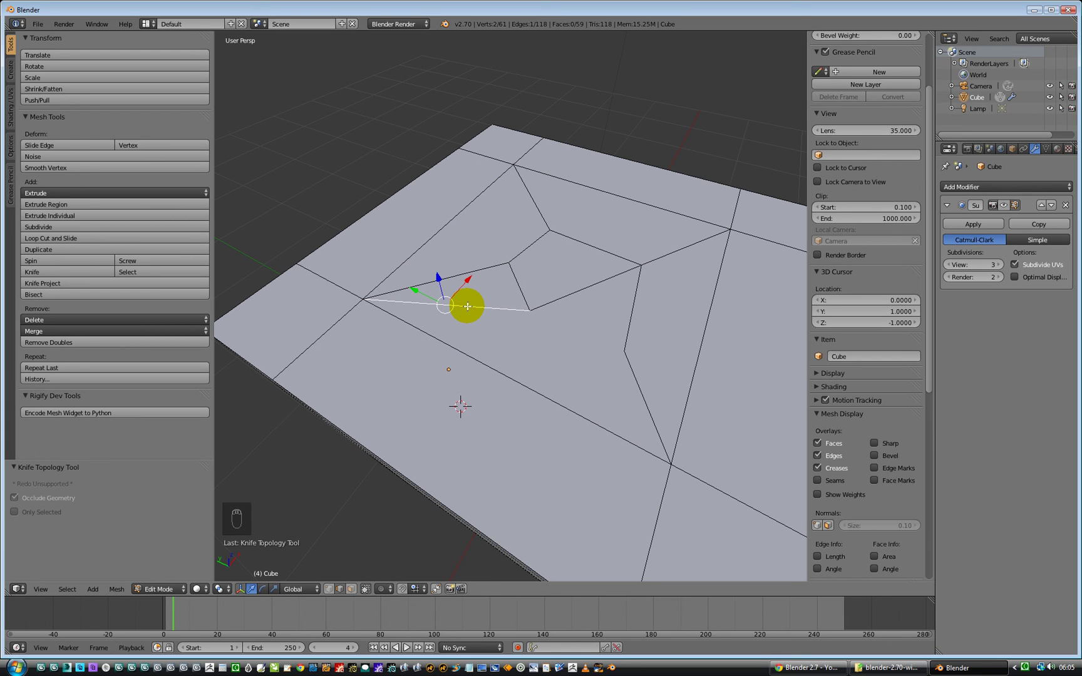
key(Delete)
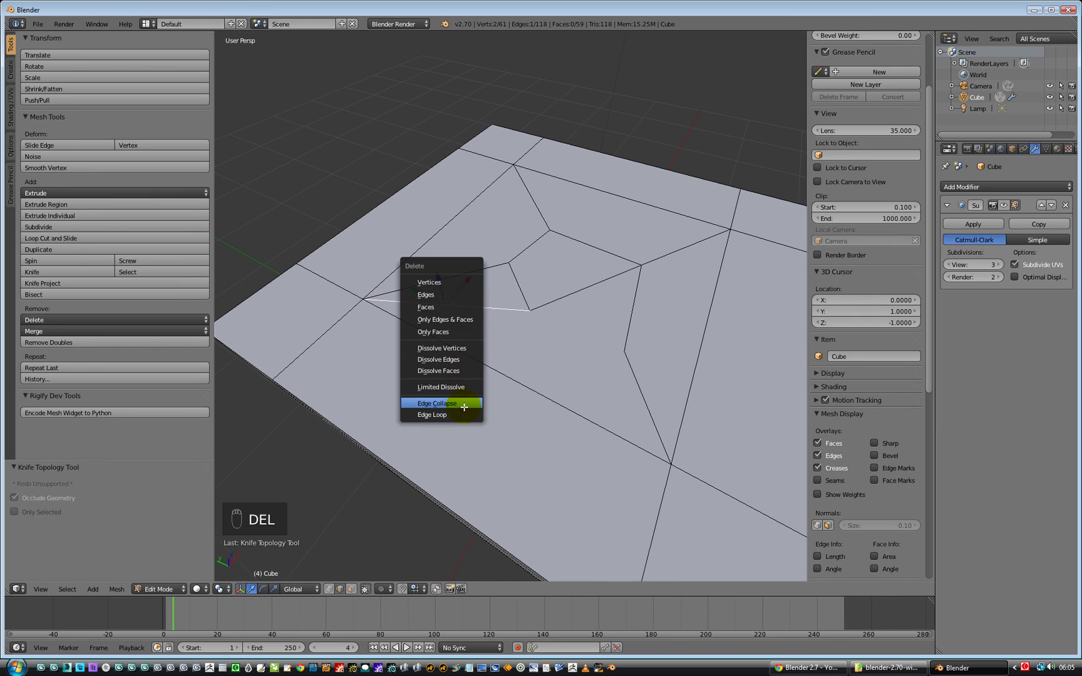
click(444, 295)
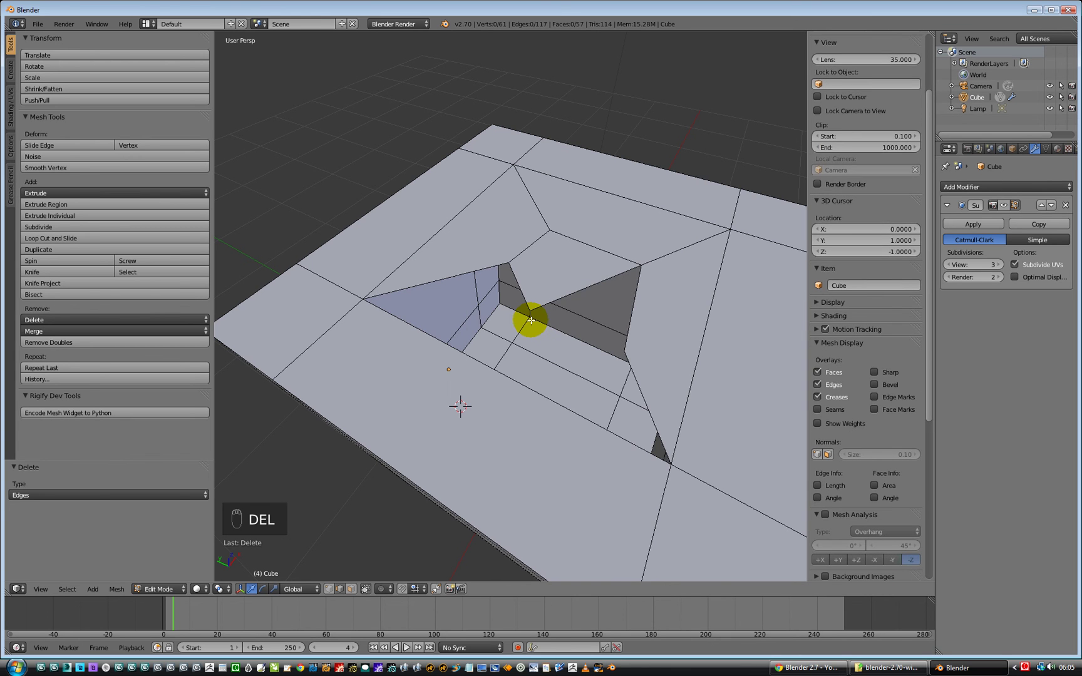
key(ctrl+z)
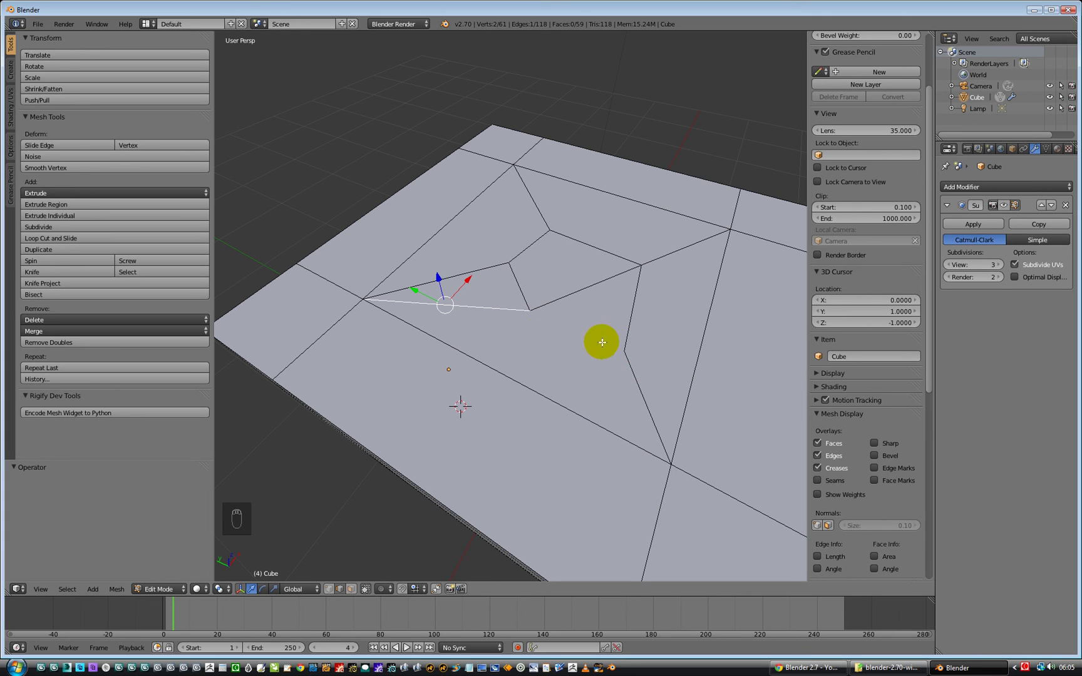
mouse_move(495, 345)
middle_down()
mouse_move(482, 321)
mouse_move(495, 323)
middle_up()
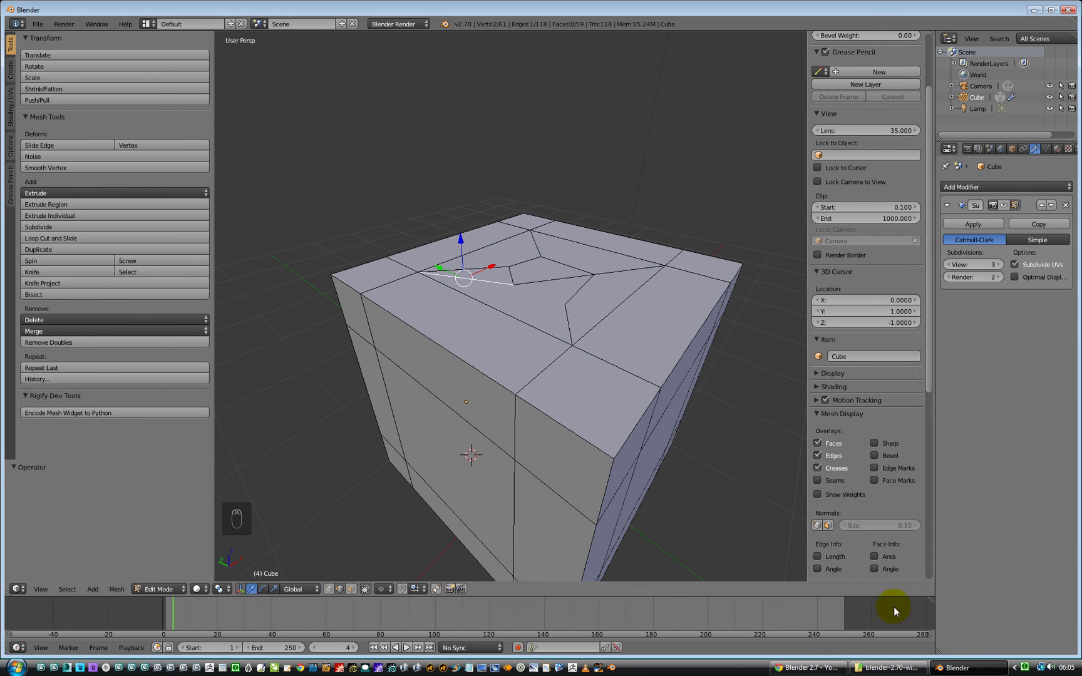
click(1023, 667)
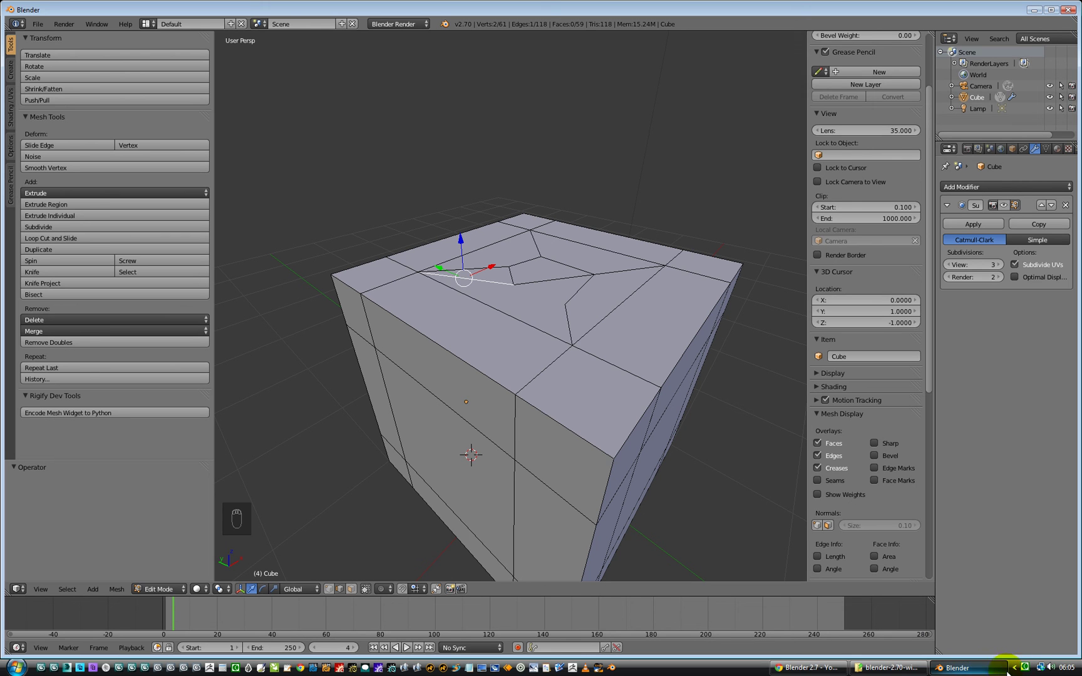